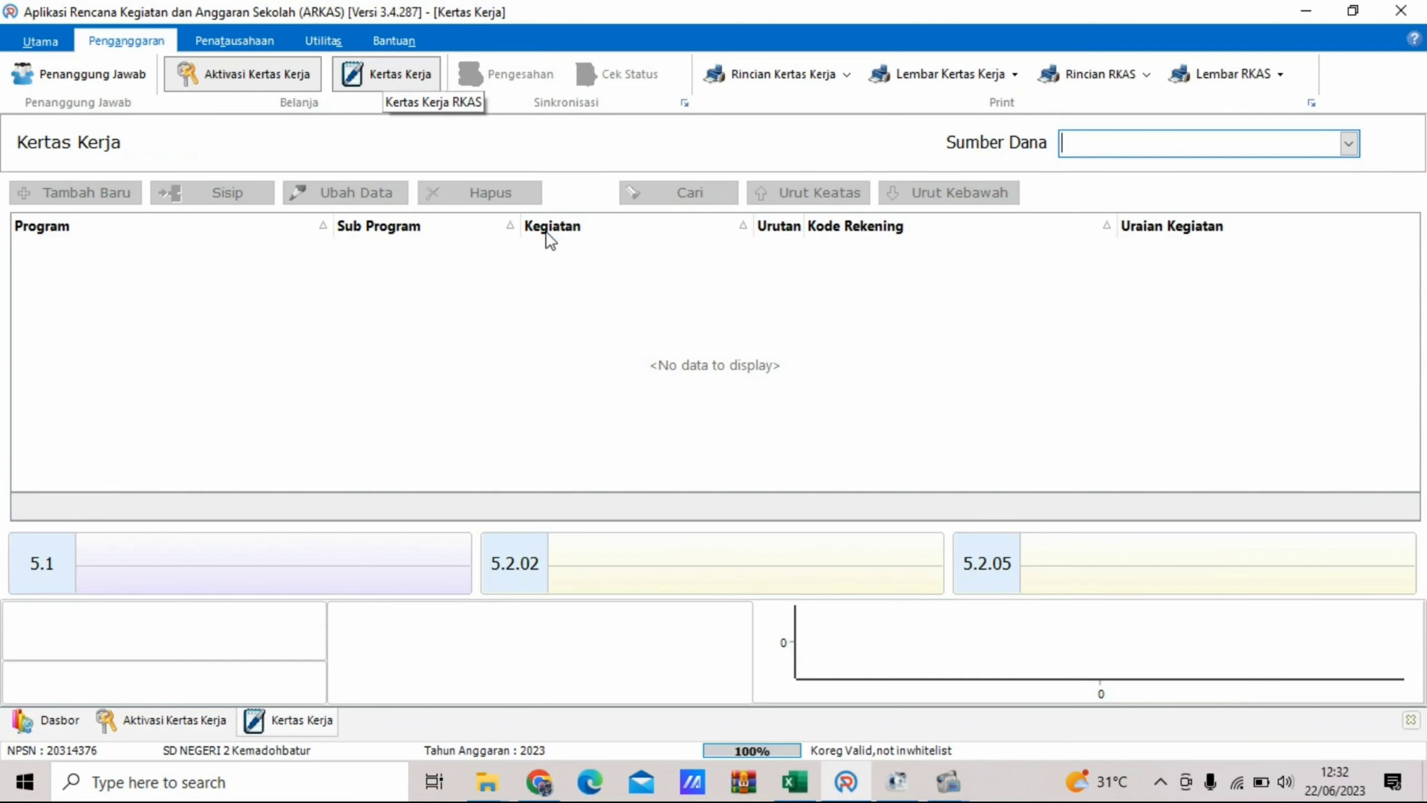
- Show the Kertas Kerja budget lines for the funding source BOSP Reguler Revisi Ke 1
left_click(1350, 144)
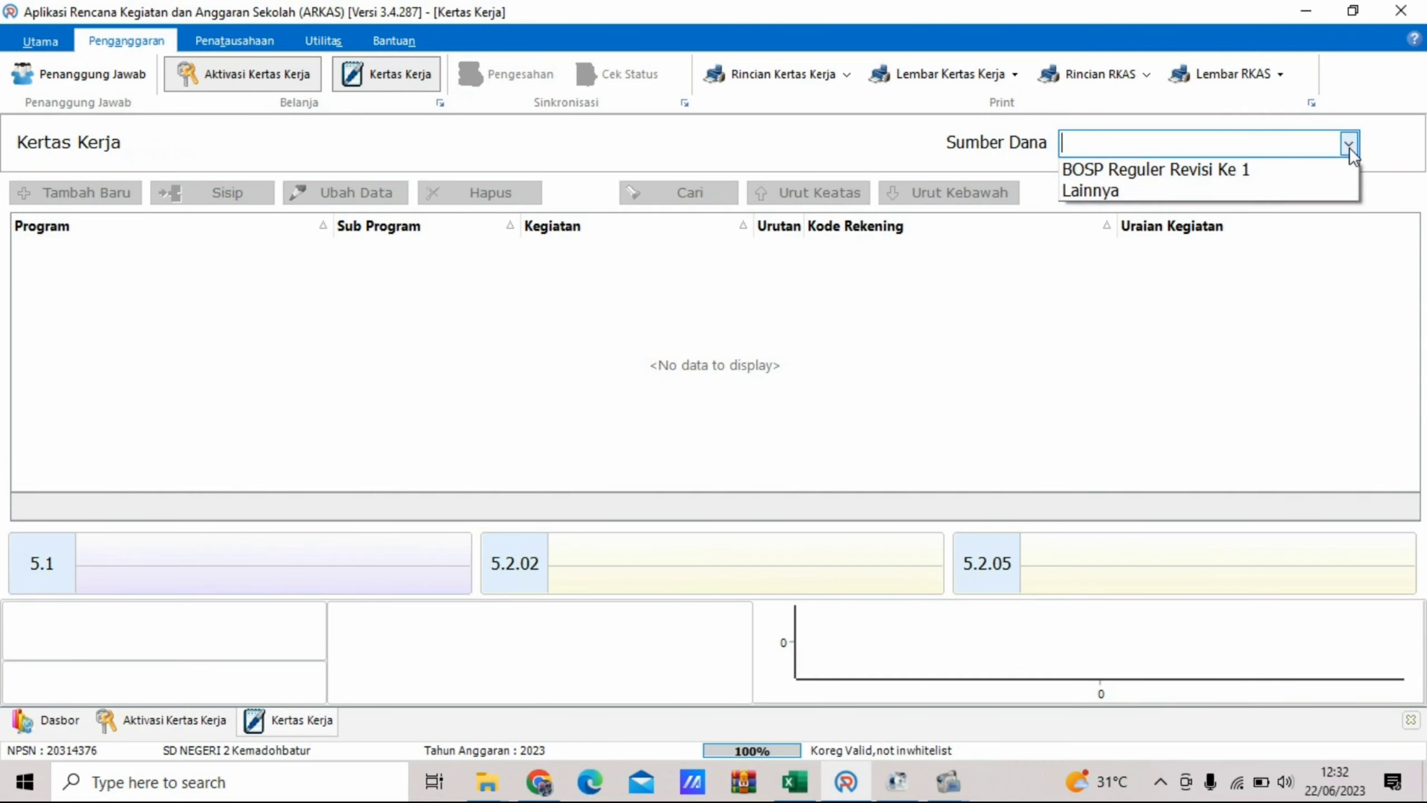
left_click(1264, 171)
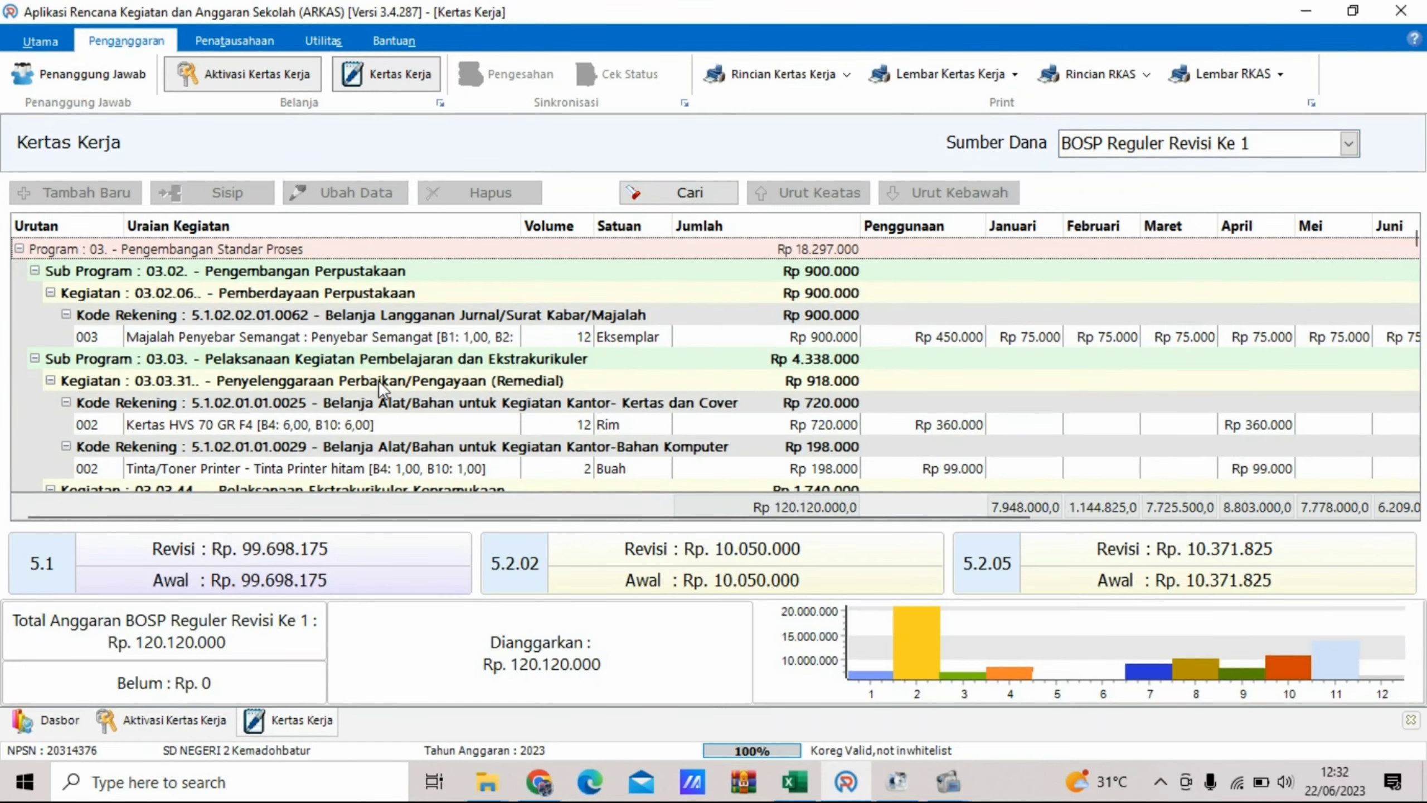
left_click(337, 335)
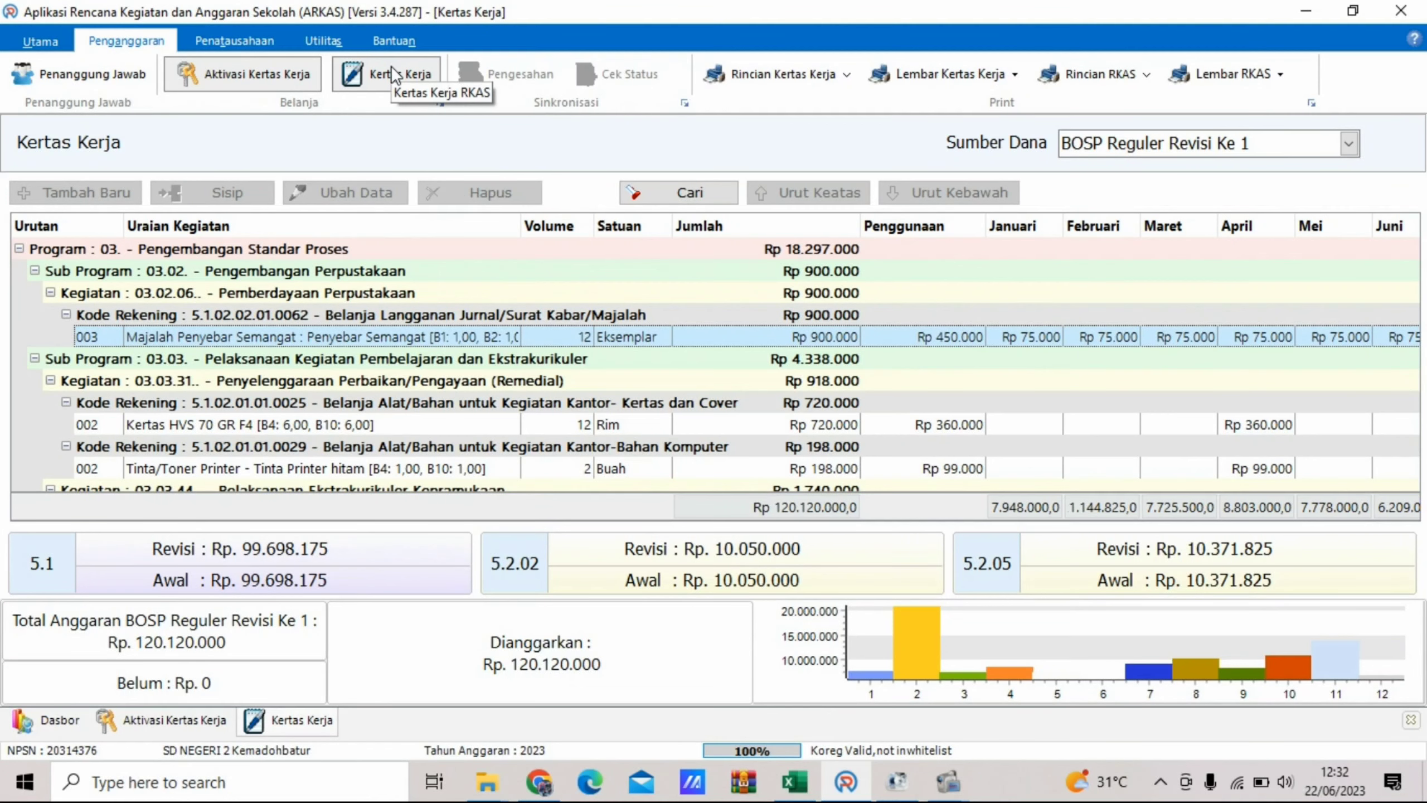
- Create a budget shift (Pergeseran Anggaran) for BOSPPP Reguler in Aktivasi Kertas Kerja and confirm it
left_click(220, 71)
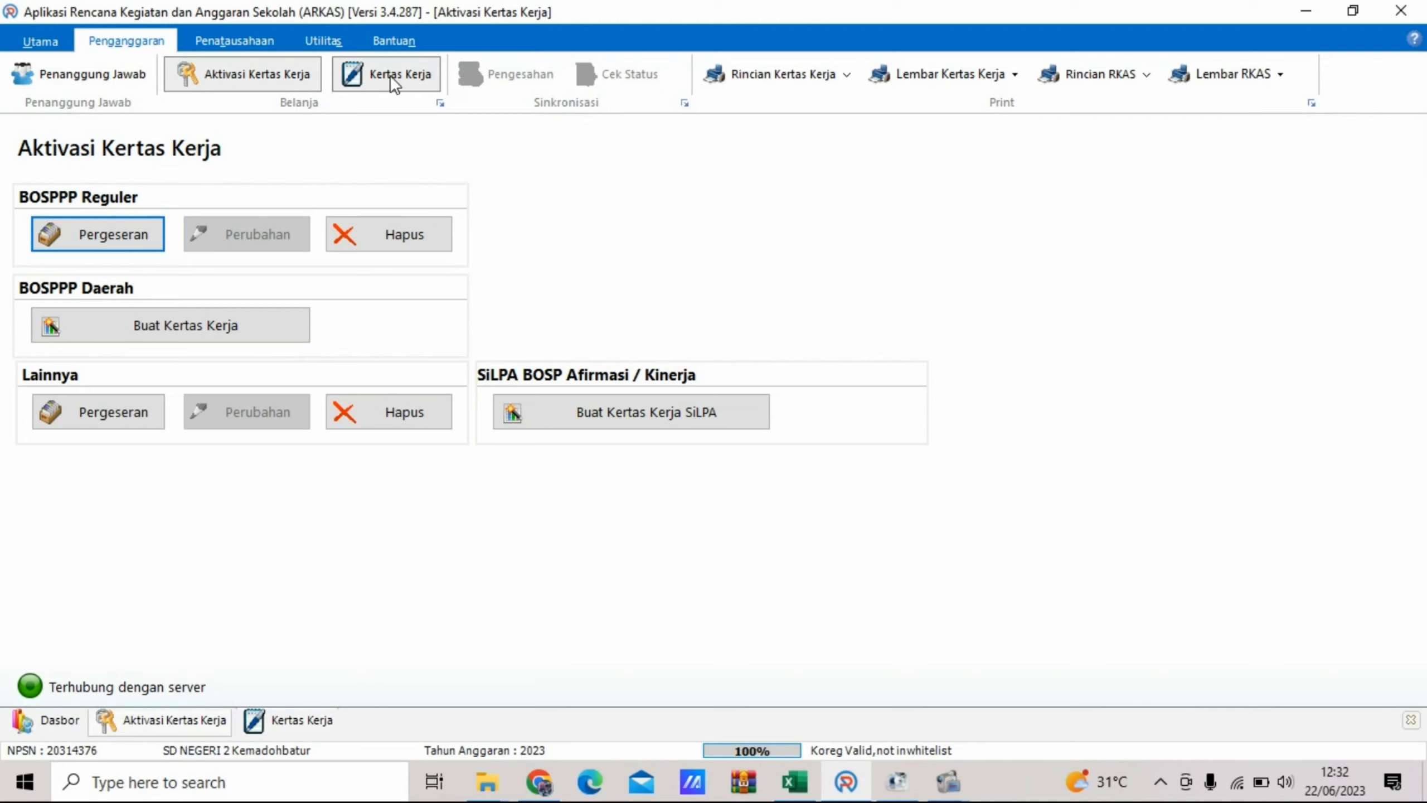
left_click(115, 242)
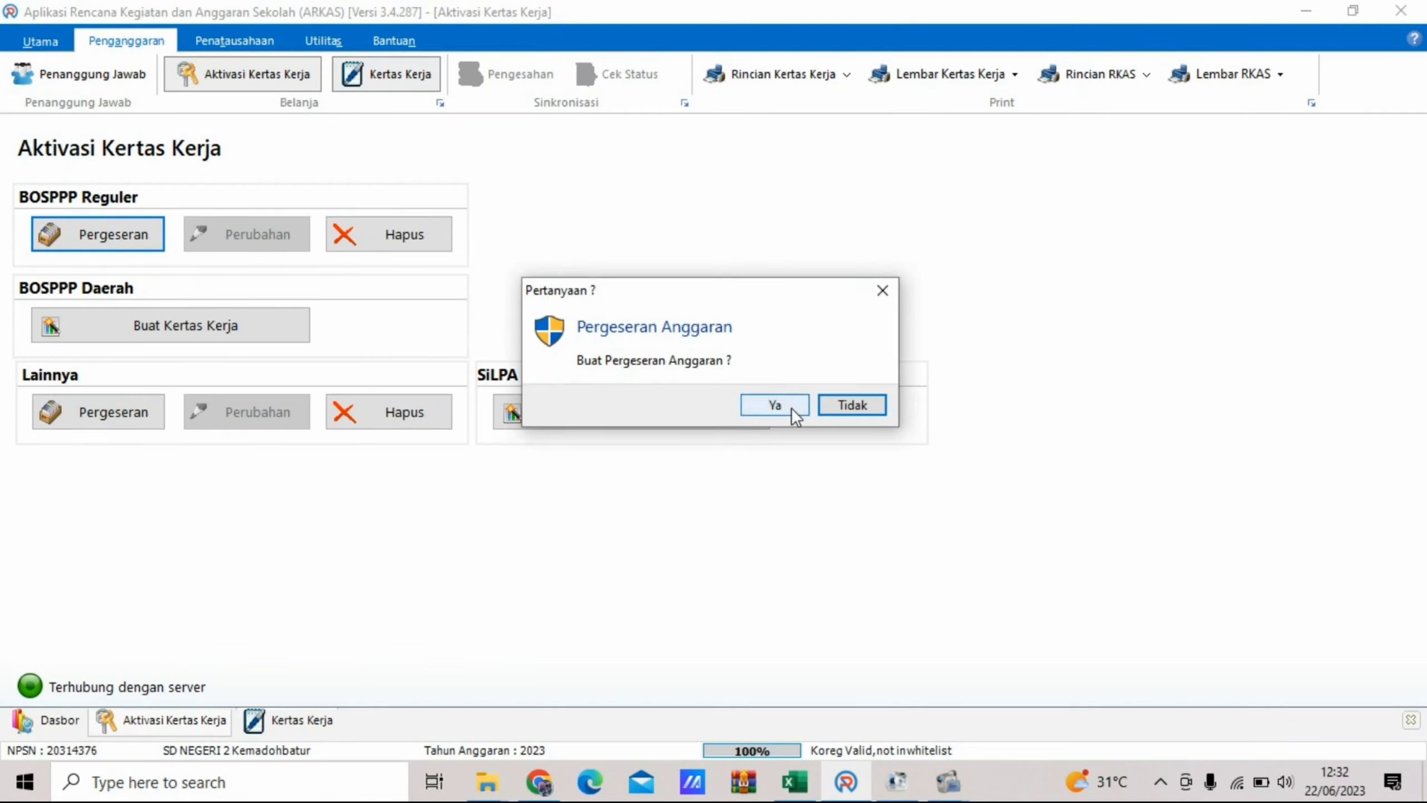
left_click(792, 409)
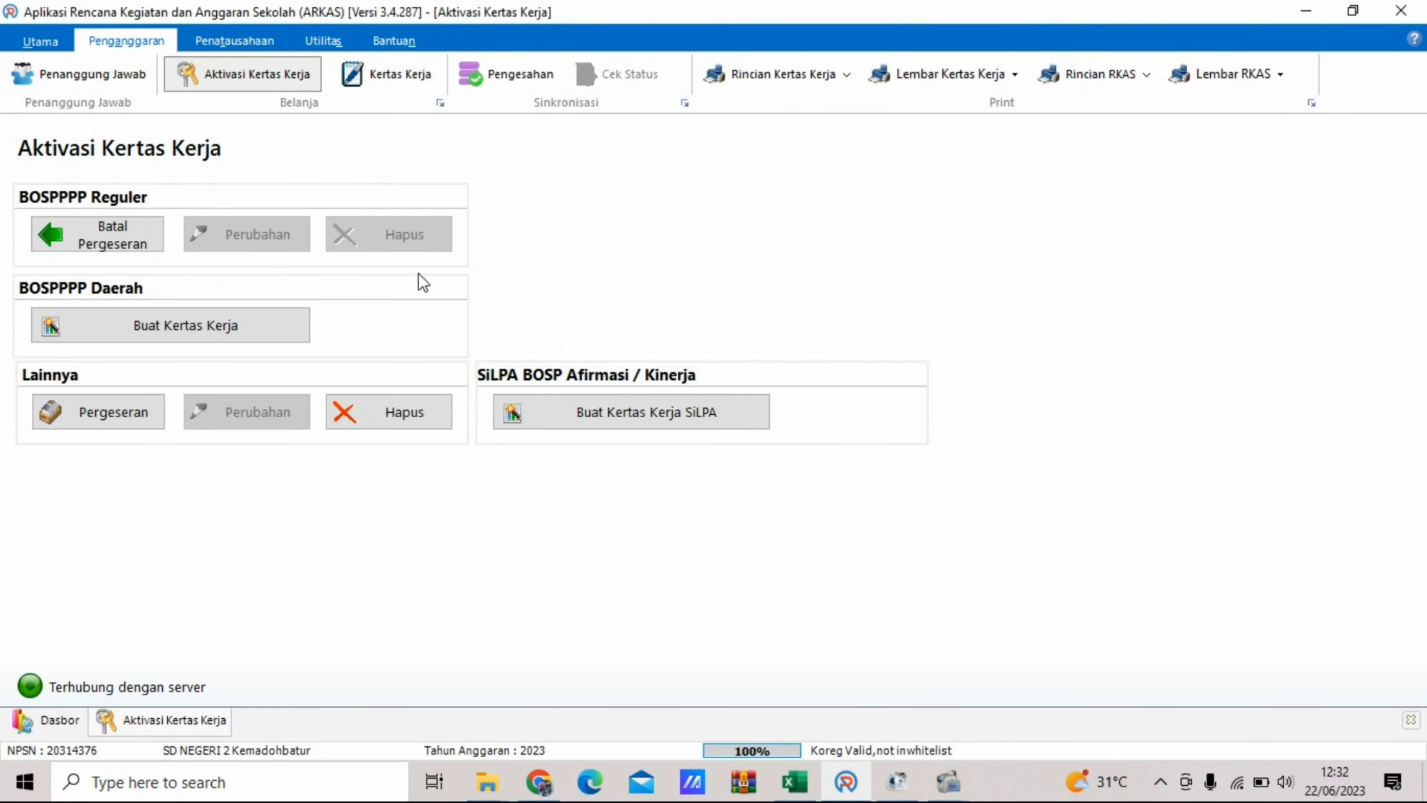
- Load the Kertas Kerja for the funding source BOSP Reguler Revisi Ke 2
left_click(391, 79)
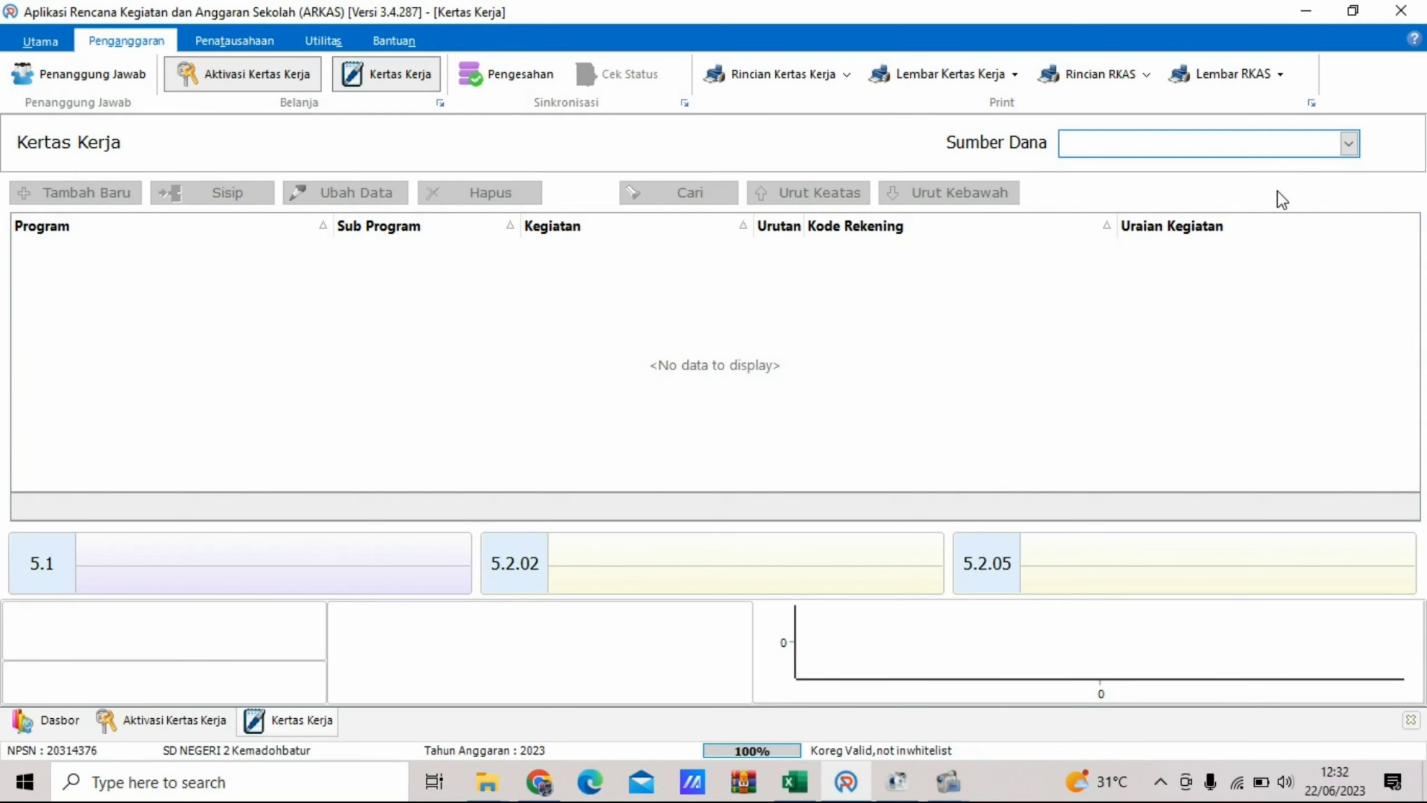
left_click(1349, 145)
left_click(1179, 169)
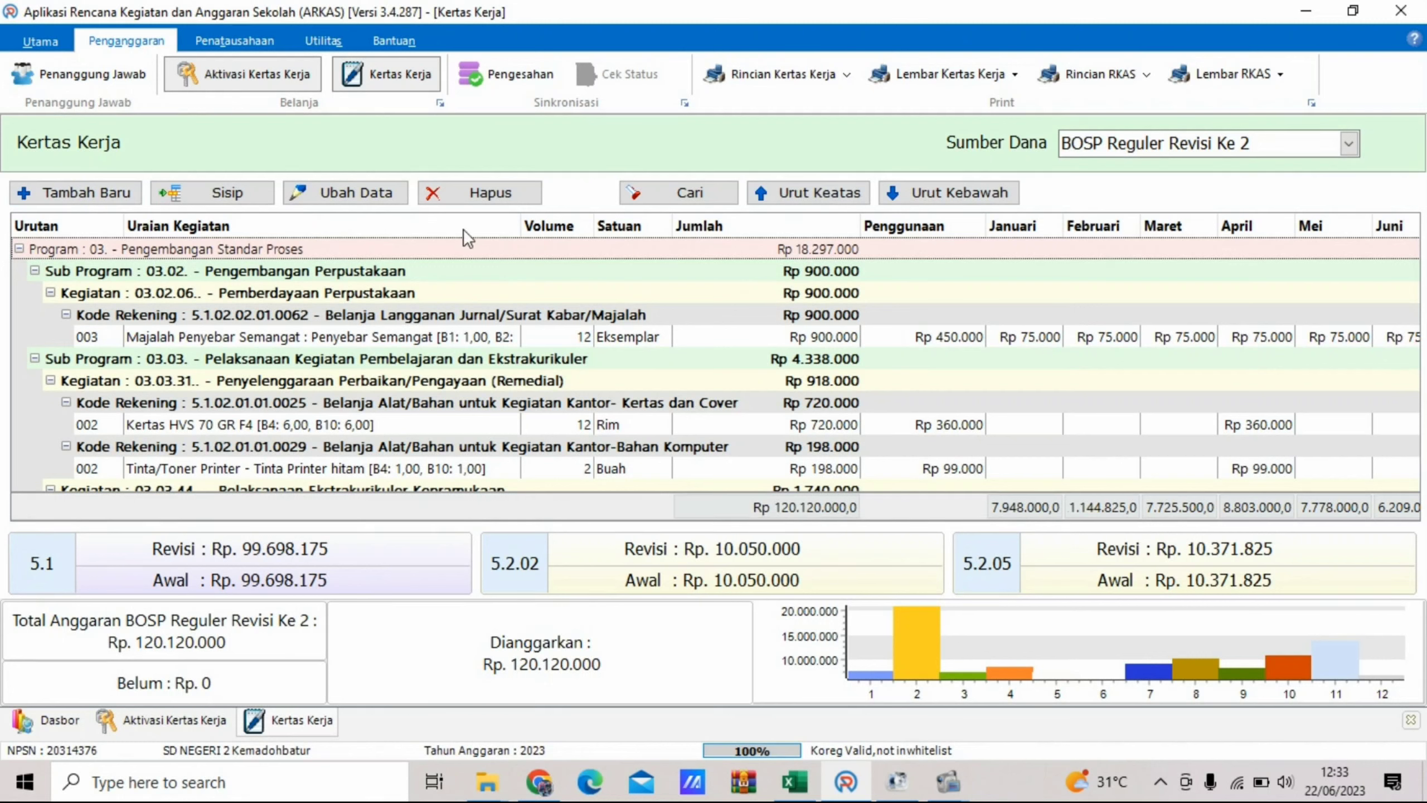
- Review the monthly allocation of item 031, the Seni Musik teacher guide for SD Kelas V, and close its details
scroll(506, 350, "down", 5)
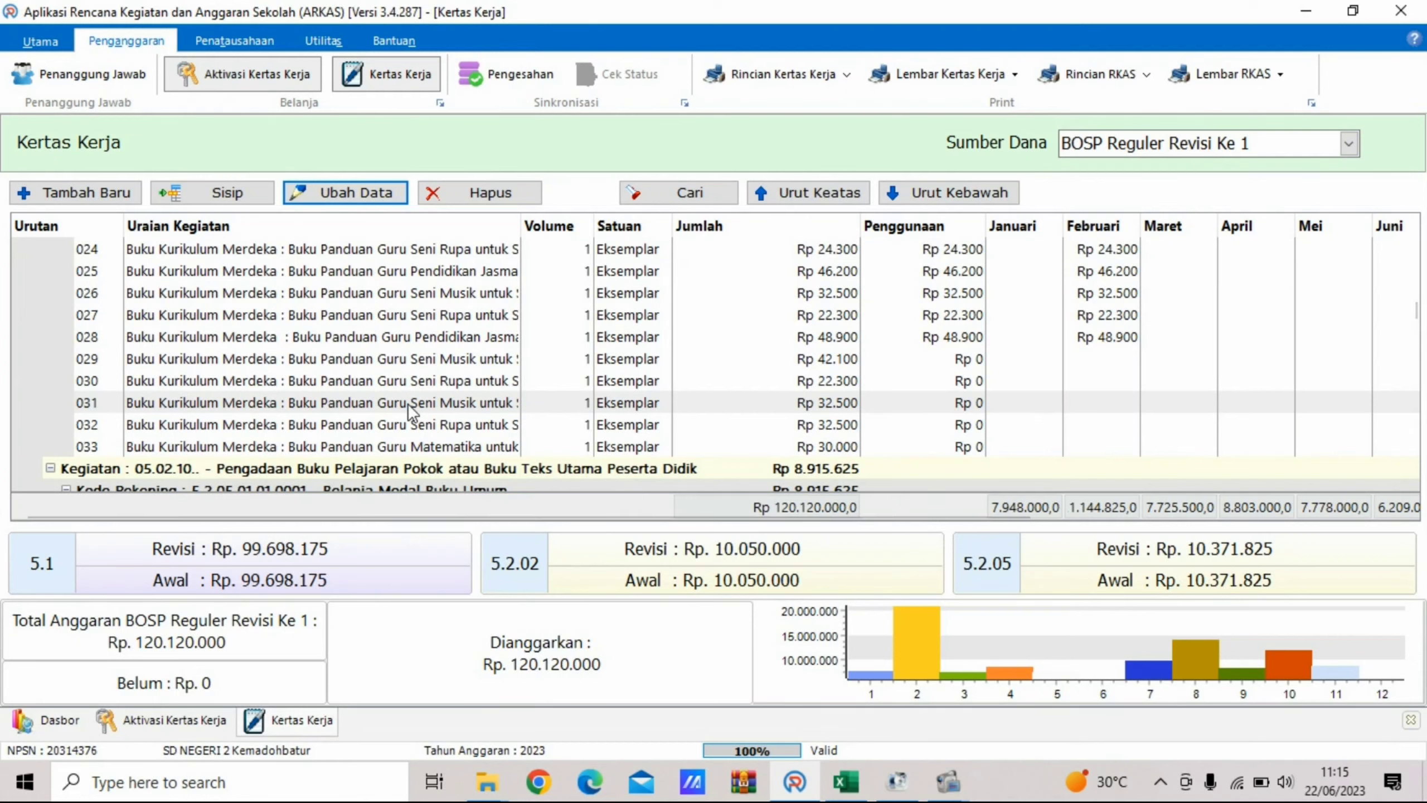
left_click(408, 403)
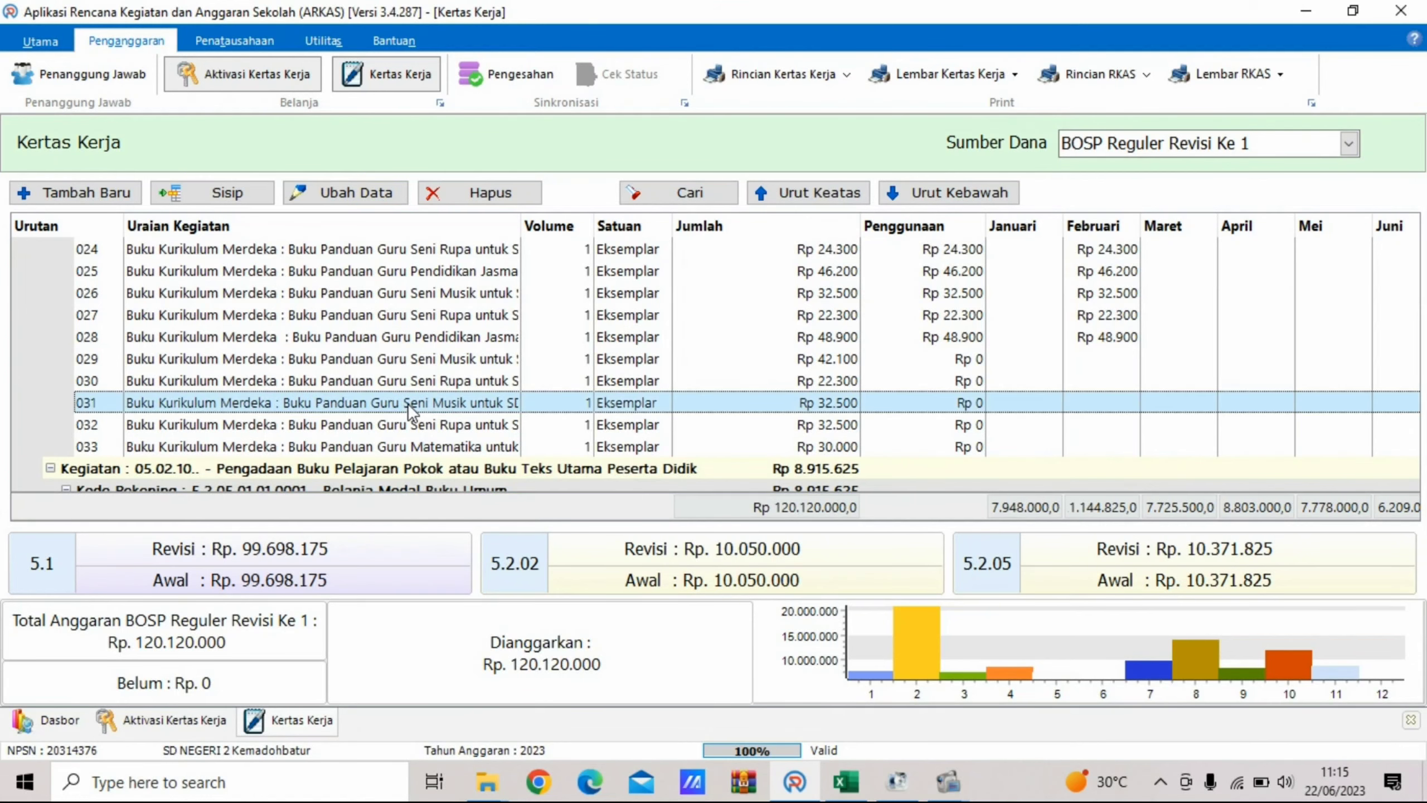
left_click(378, 198)
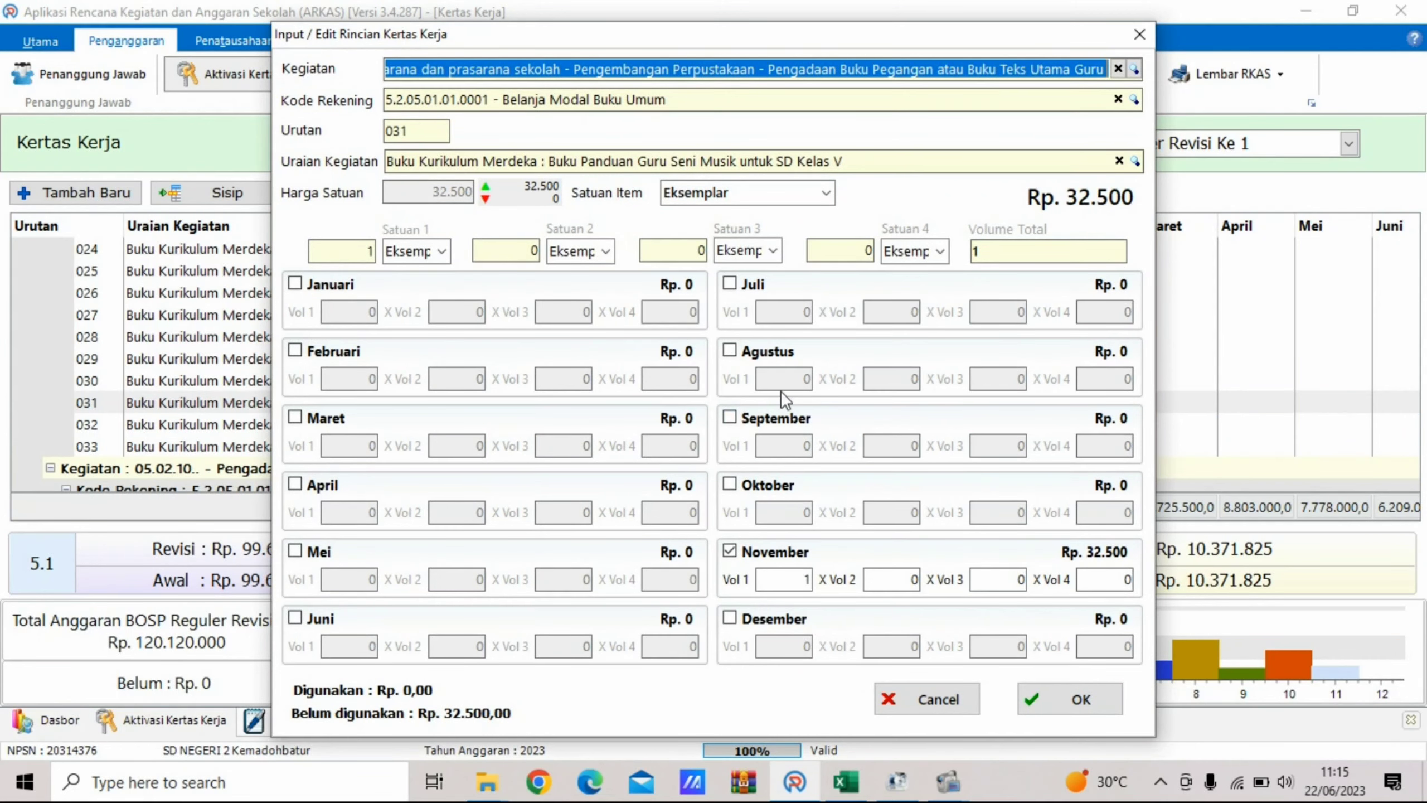
left_click(1096, 700)
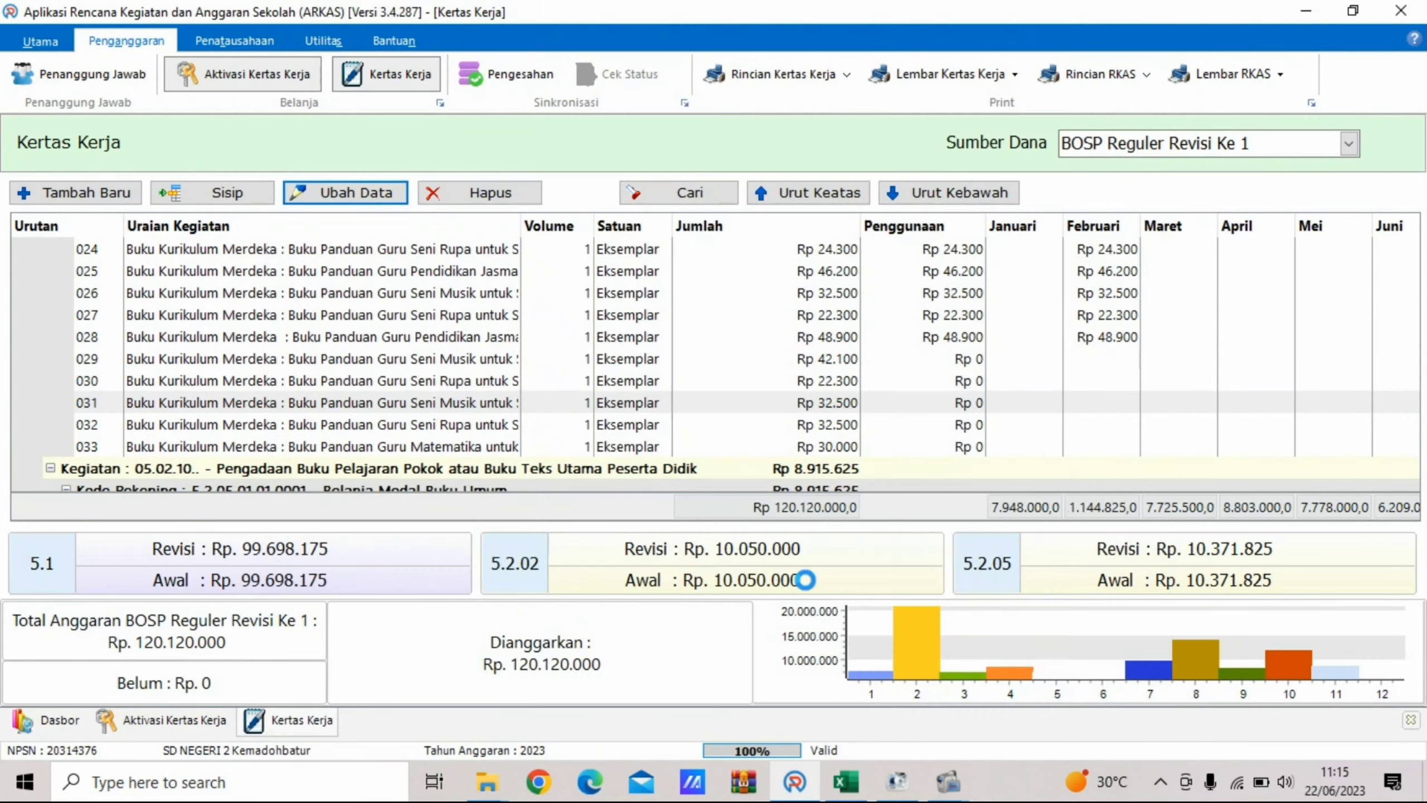
- Move item 032, the Seni Rupa teacher guide for SD Kelas V, from Agustus to November with volume 1, and save it
left_click(355, 422)
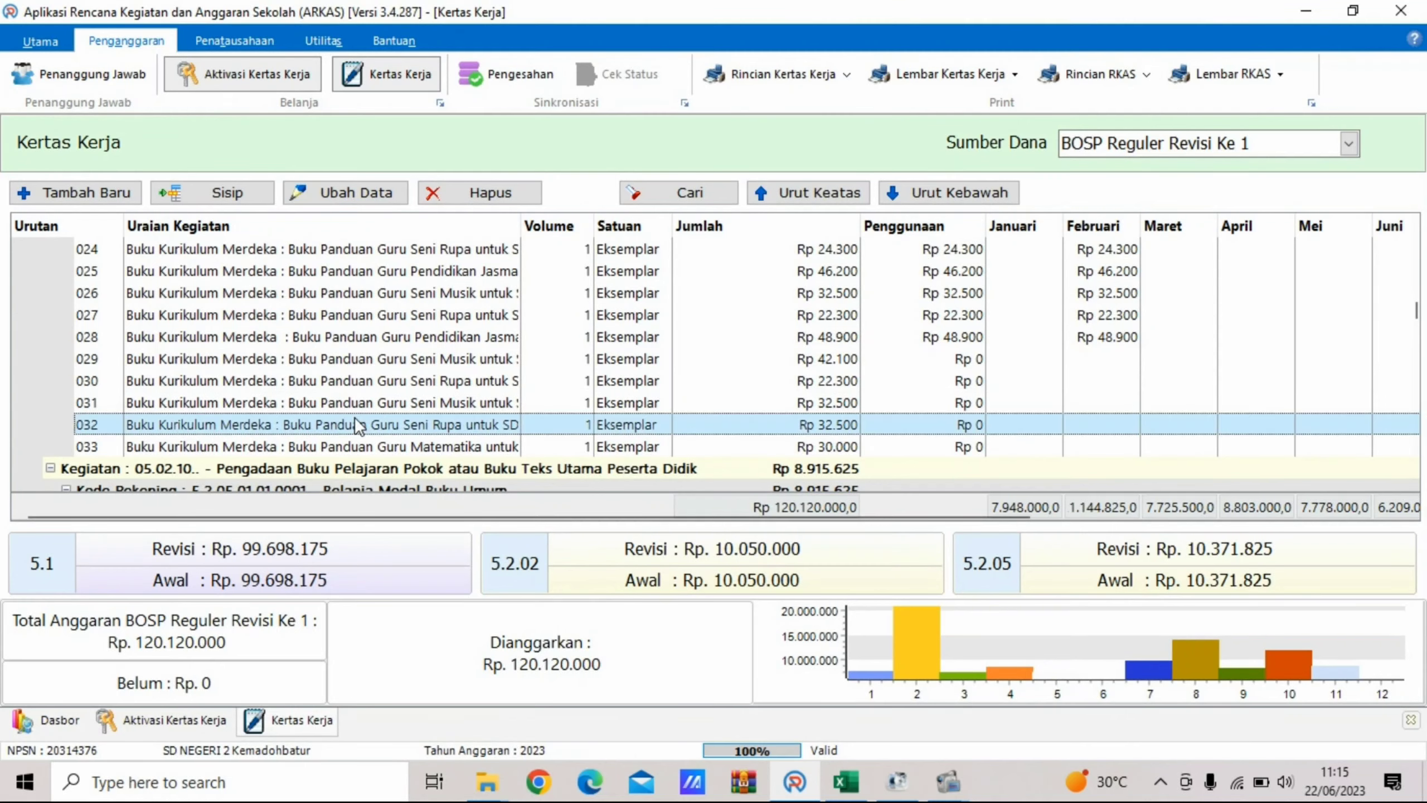
left_click(348, 197)
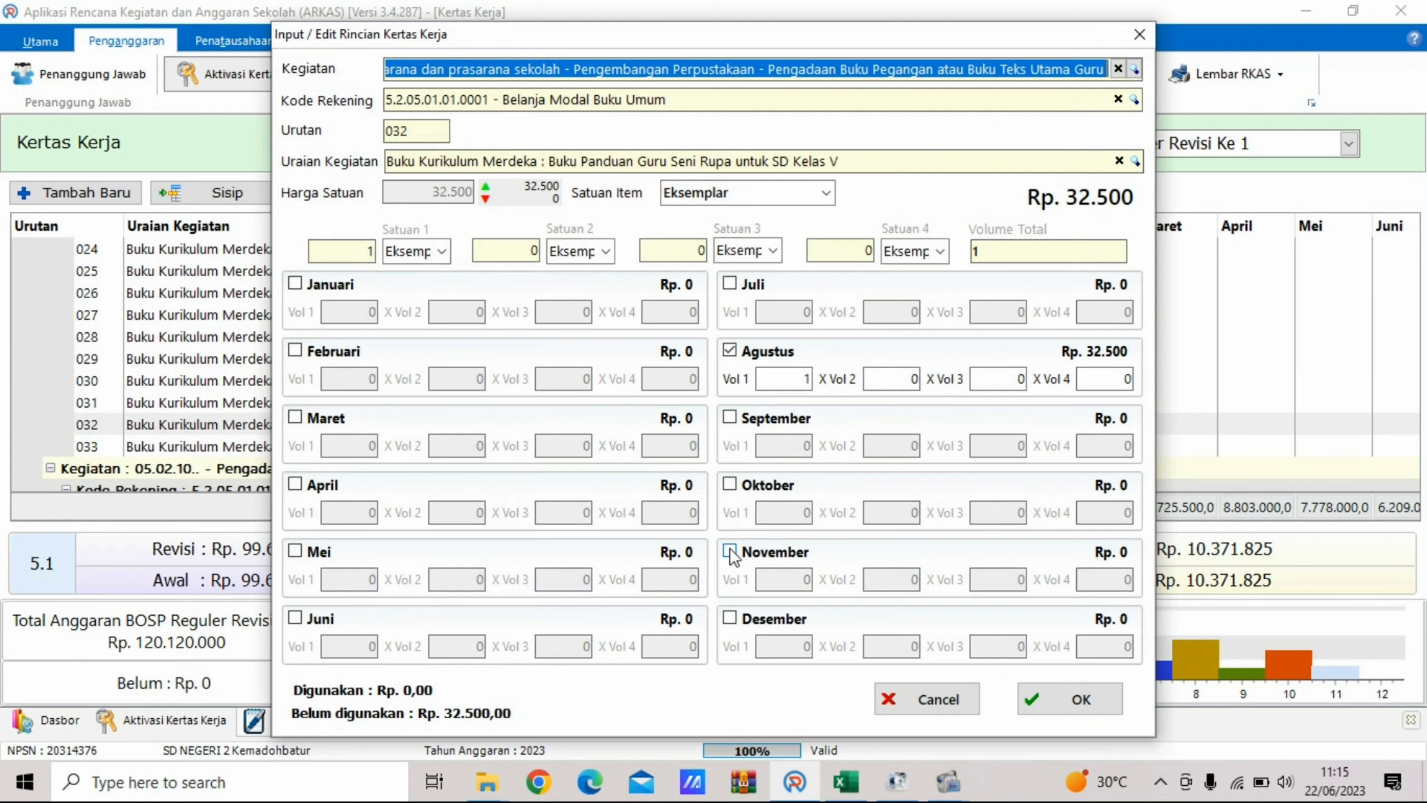
left_click(729, 350)
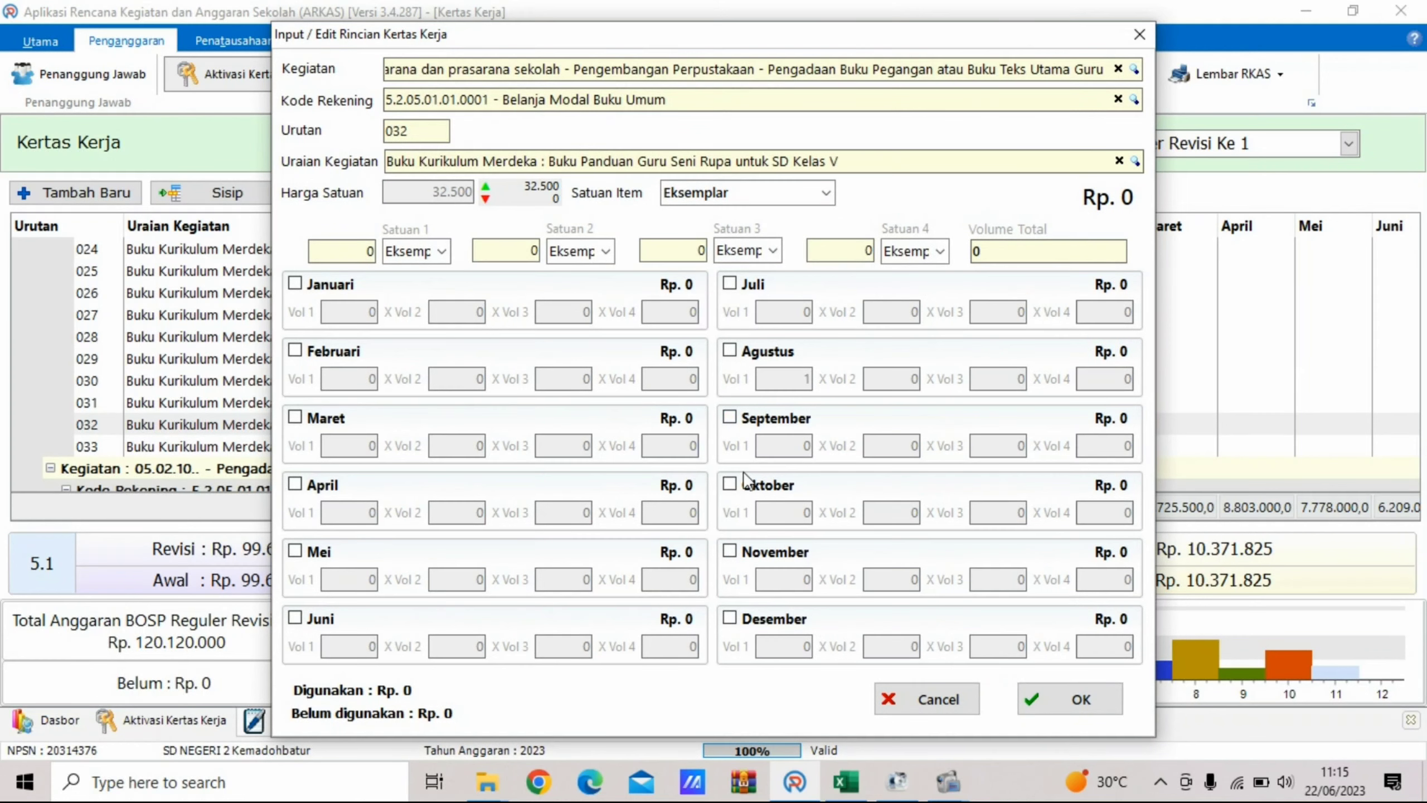
left_click(729, 551)
left_click(792, 579)
type("1")
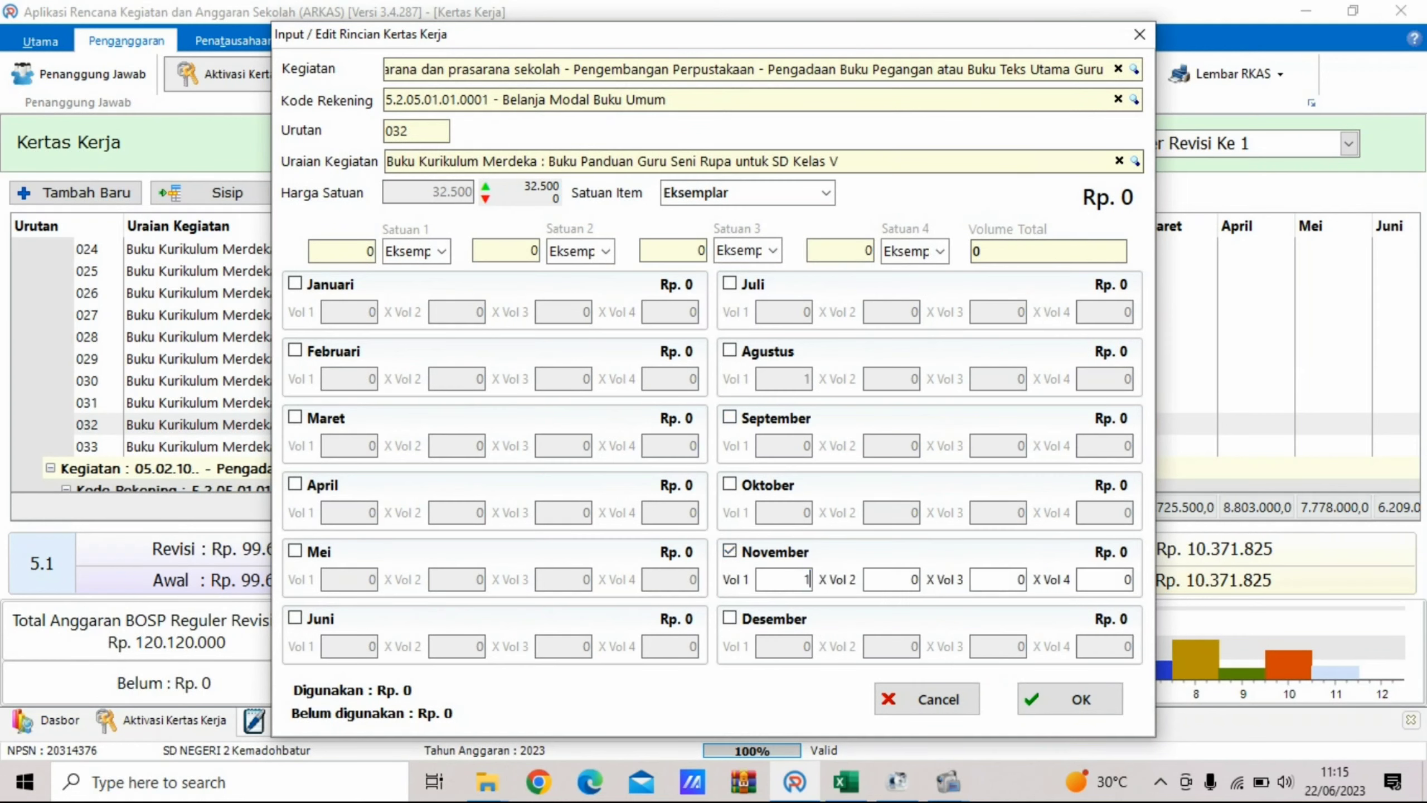
left_click(894, 579)
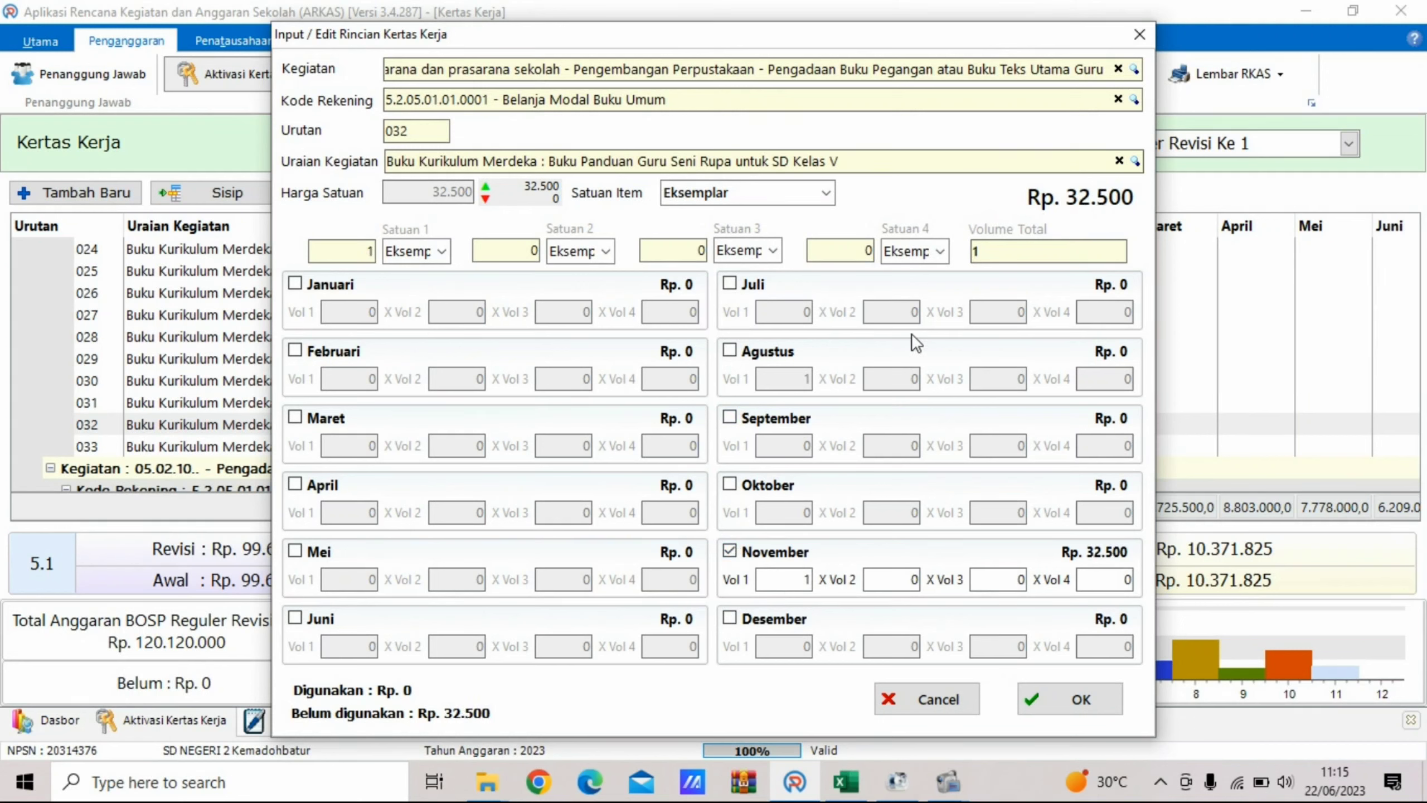
left_click(1073, 703)
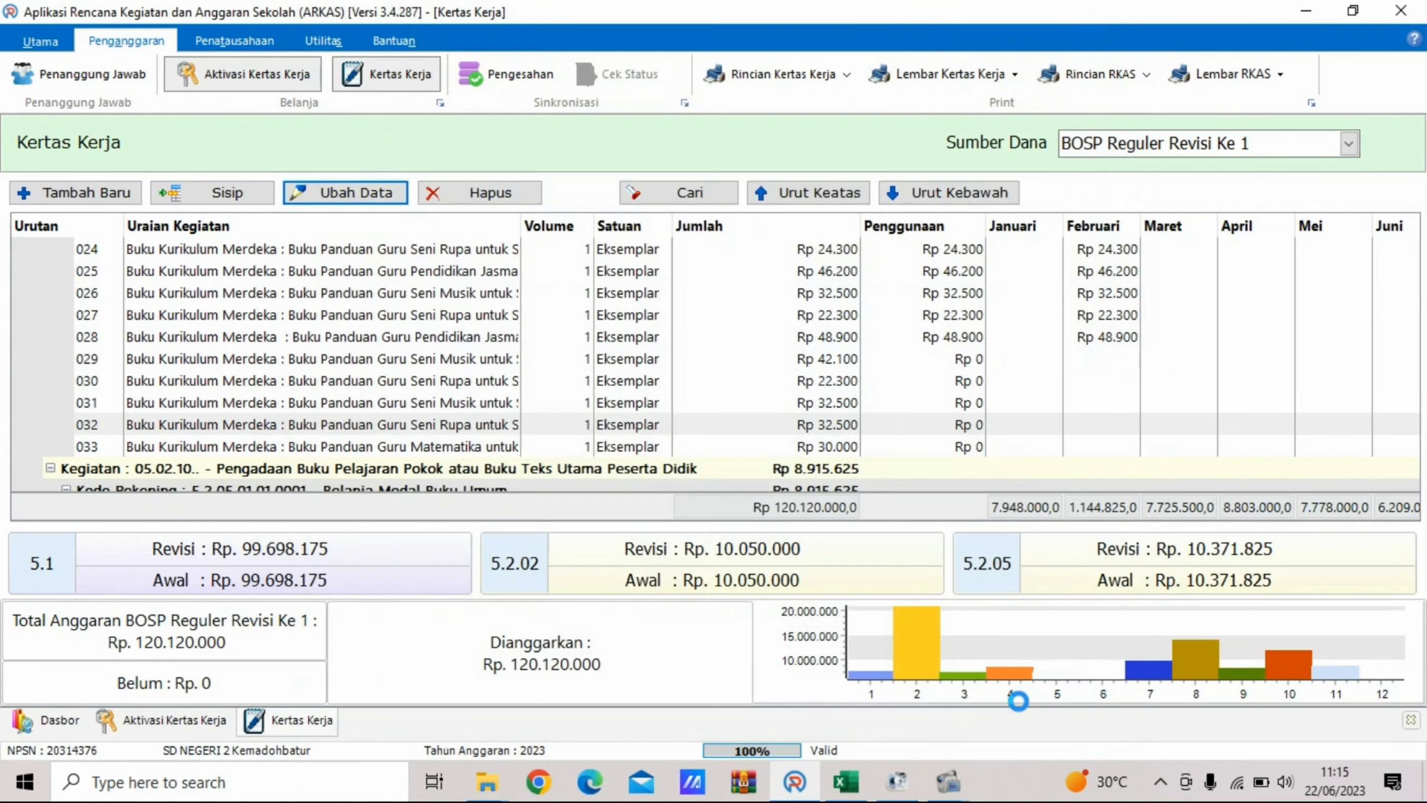
- Move item 033, the Matematika teacher guide for Kelas II, from Agustus to November with volume 1, and save it
left_click(404, 447)
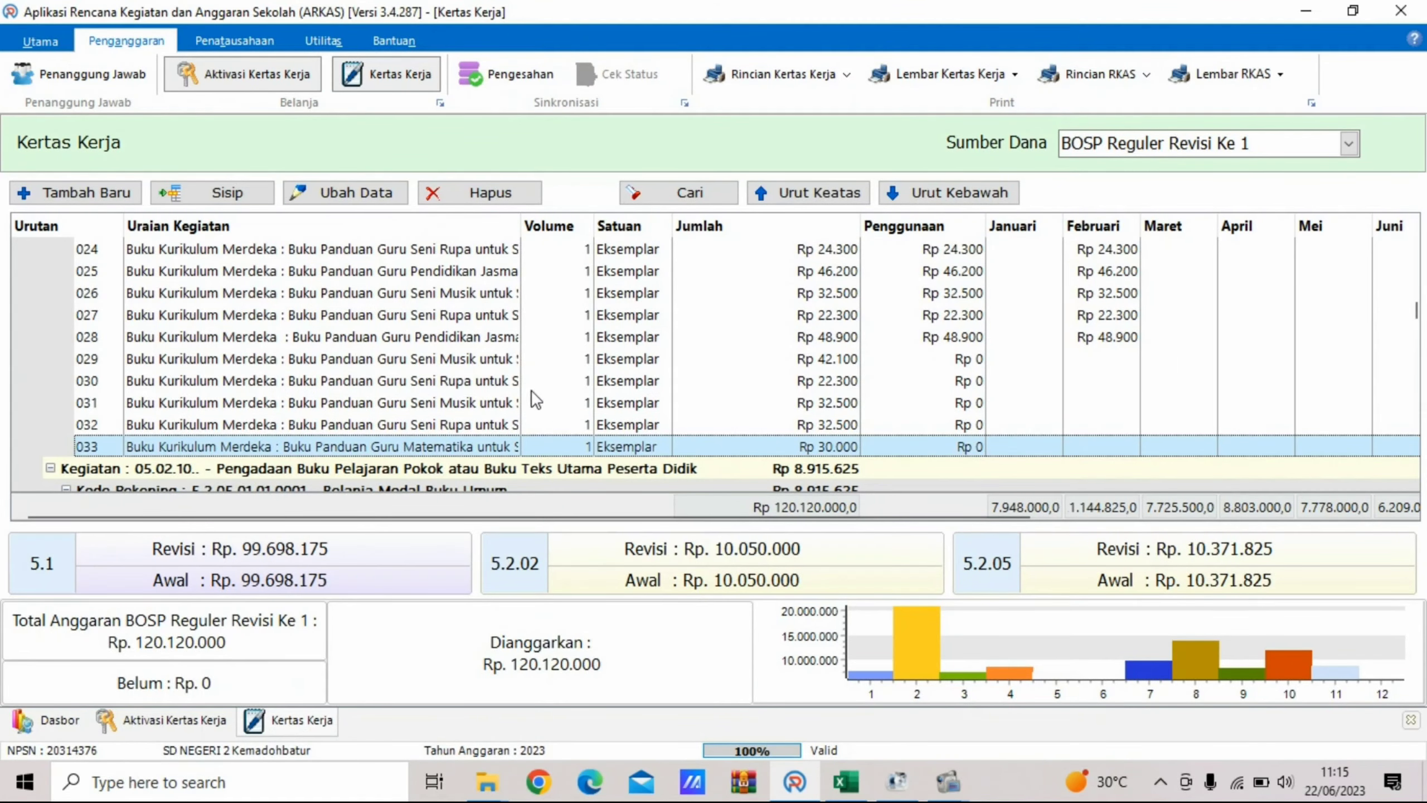
left_click(358, 201)
left_click(729, 350)
left_click(729, 350)
left_click(729, 551)
type("1")
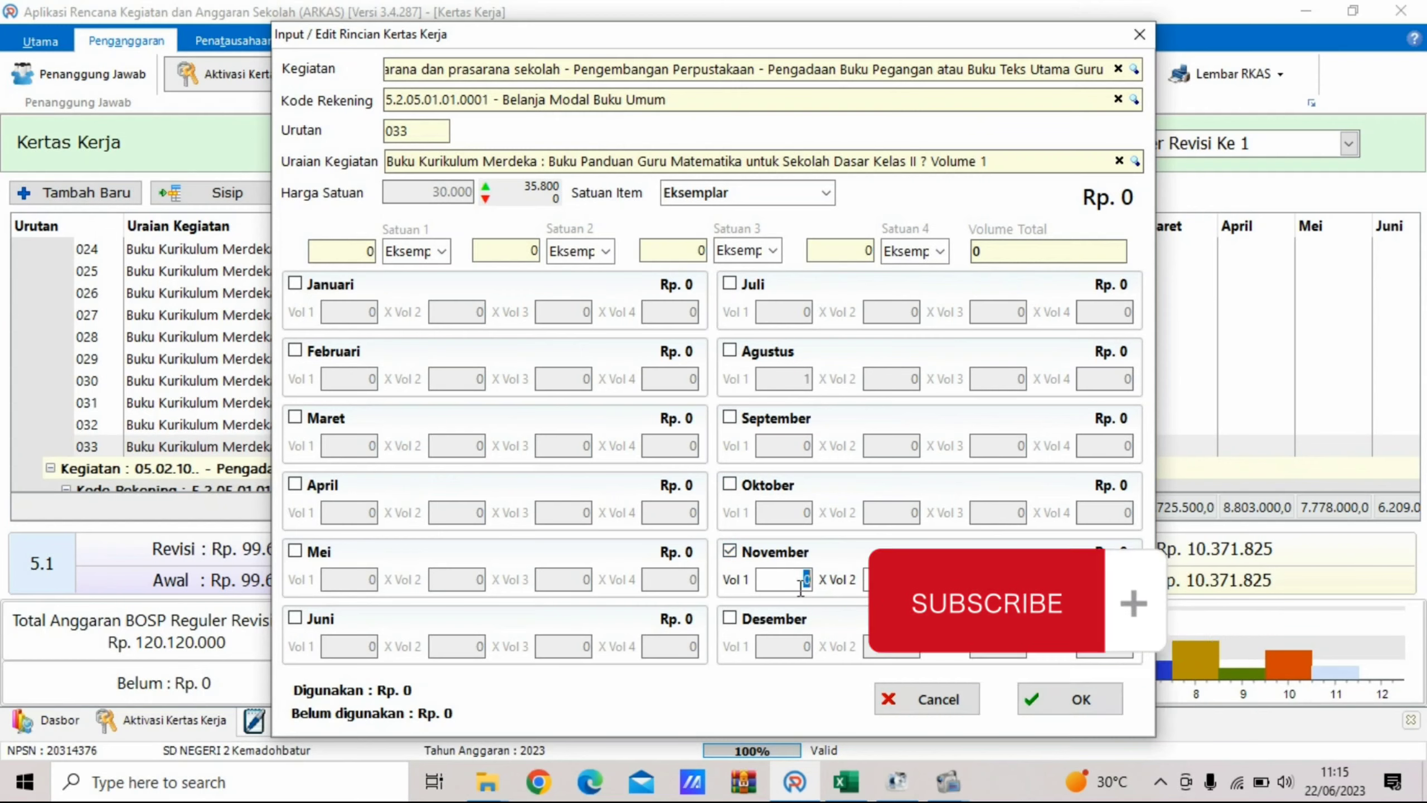
left_click(869, 584)
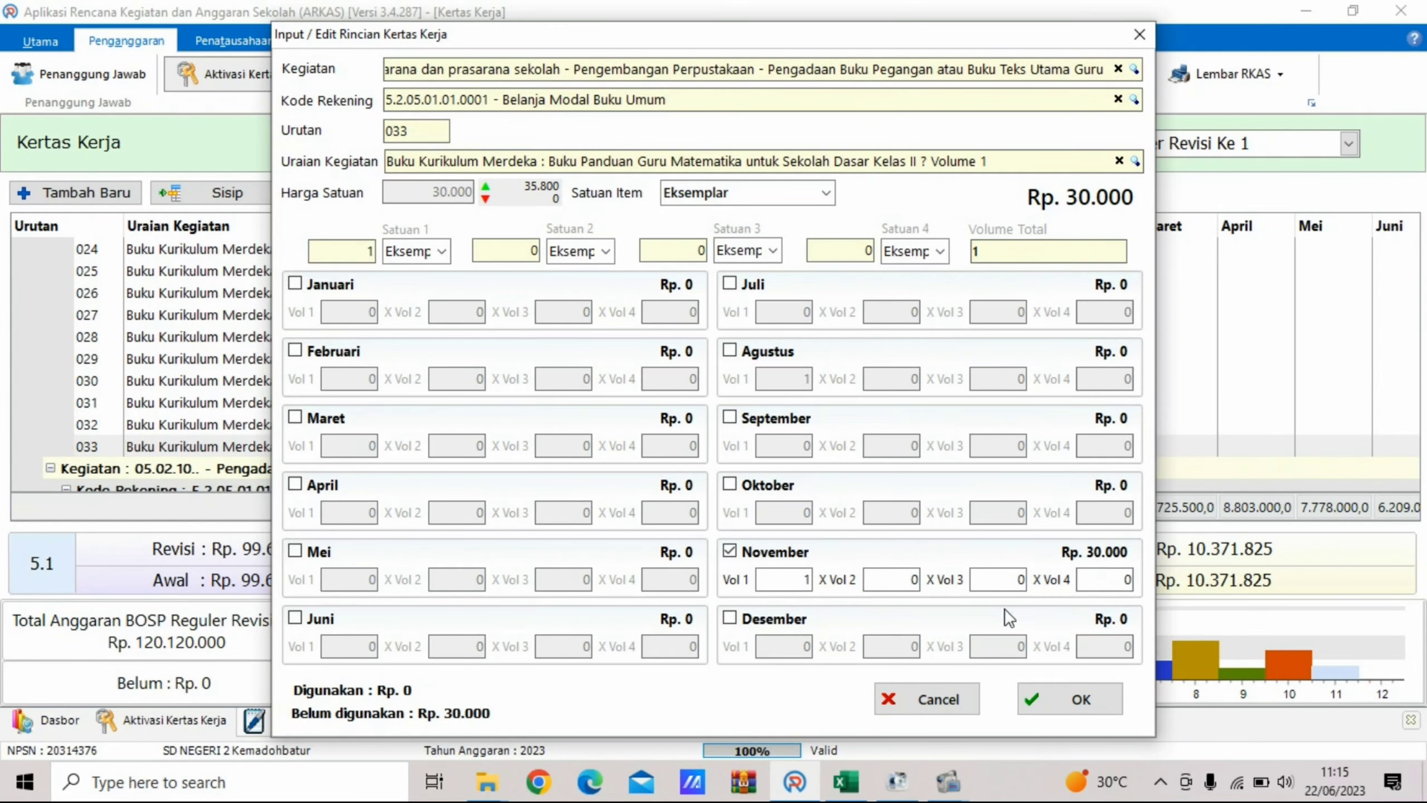
left_click(1097, 691)
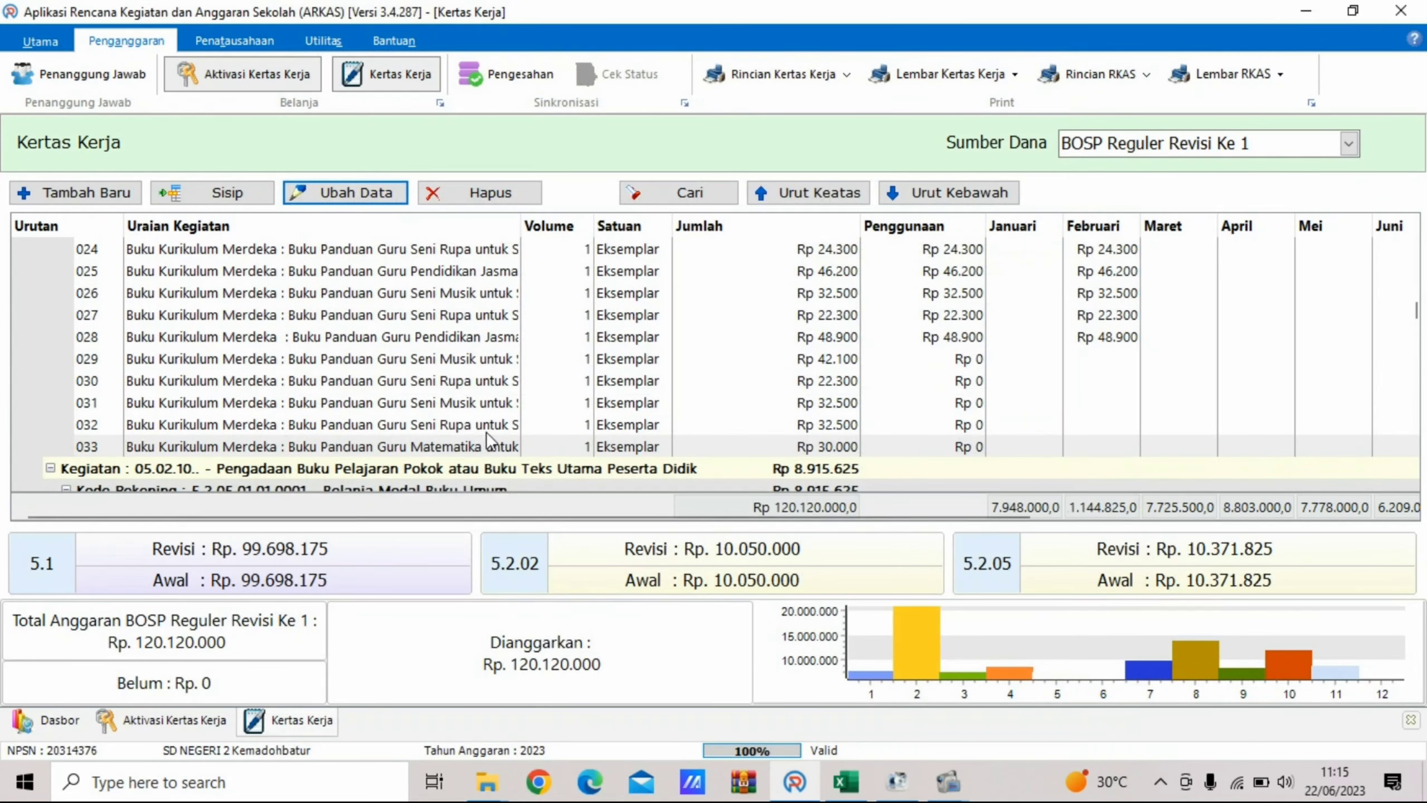
- Move item 003, PPKN Kelas 2, under Kegiatan 05.02.10 from Agustus to November with volume 15, and save it
left_click(464, 447)
scroll(467, 449, "down", 3)
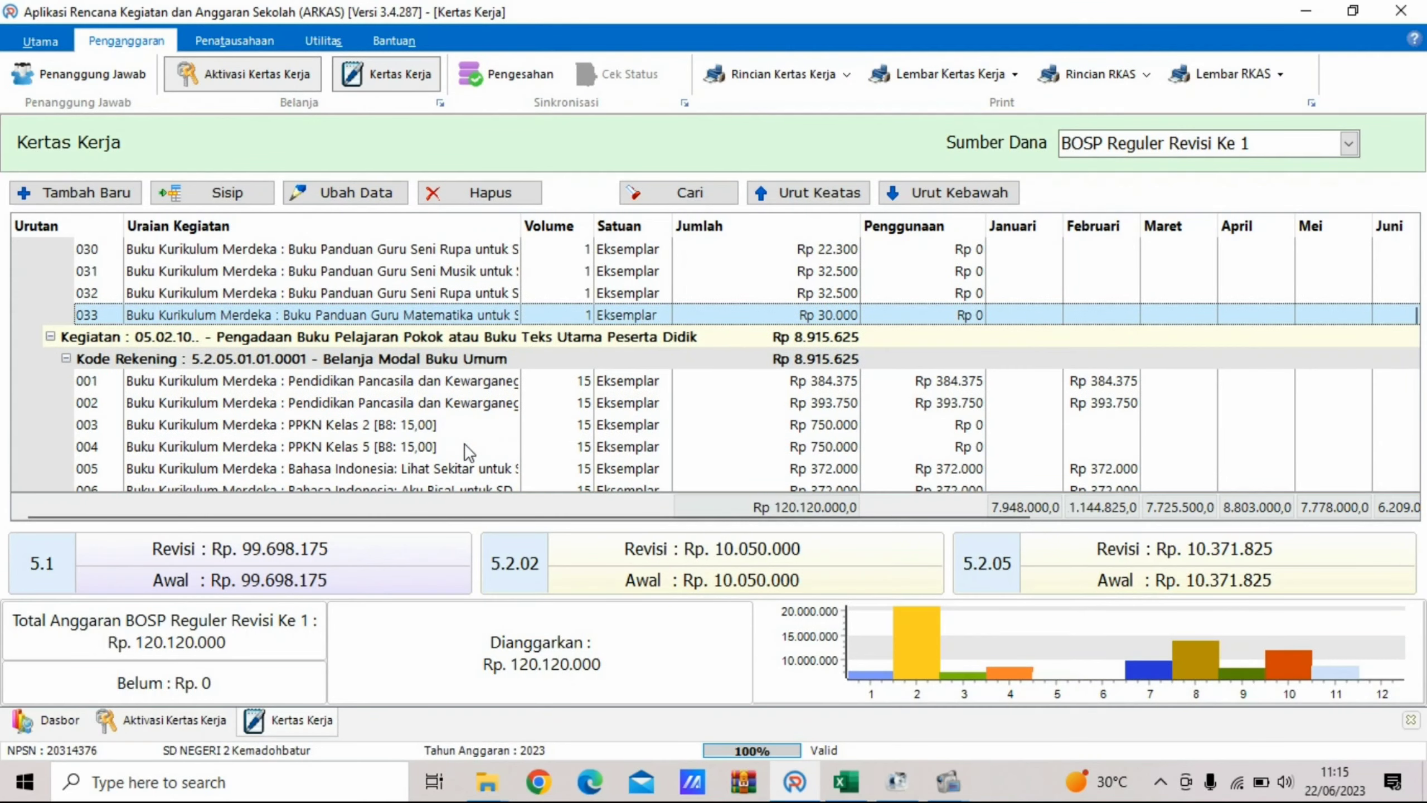
scroll(467, 450, "down", 1)
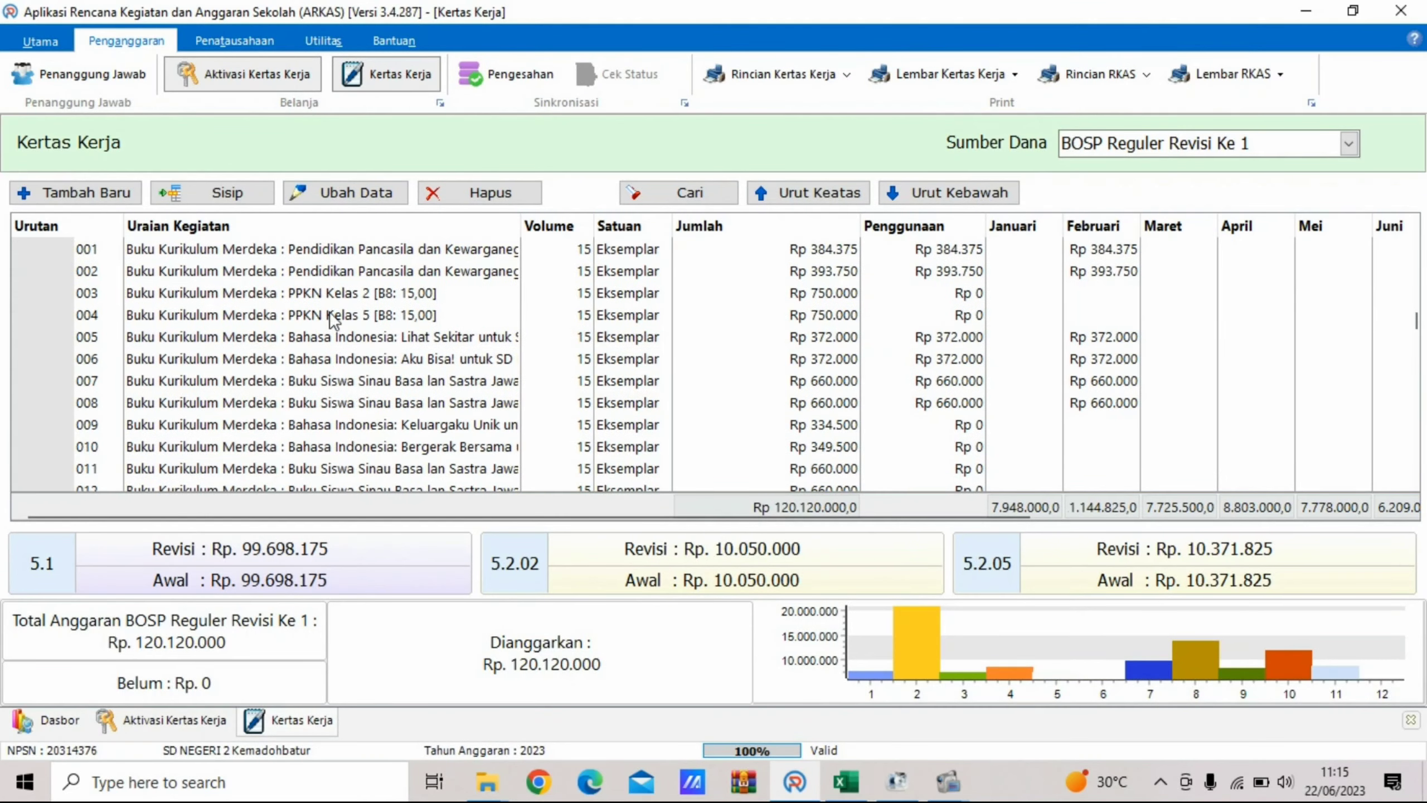
left_click(302, 296)
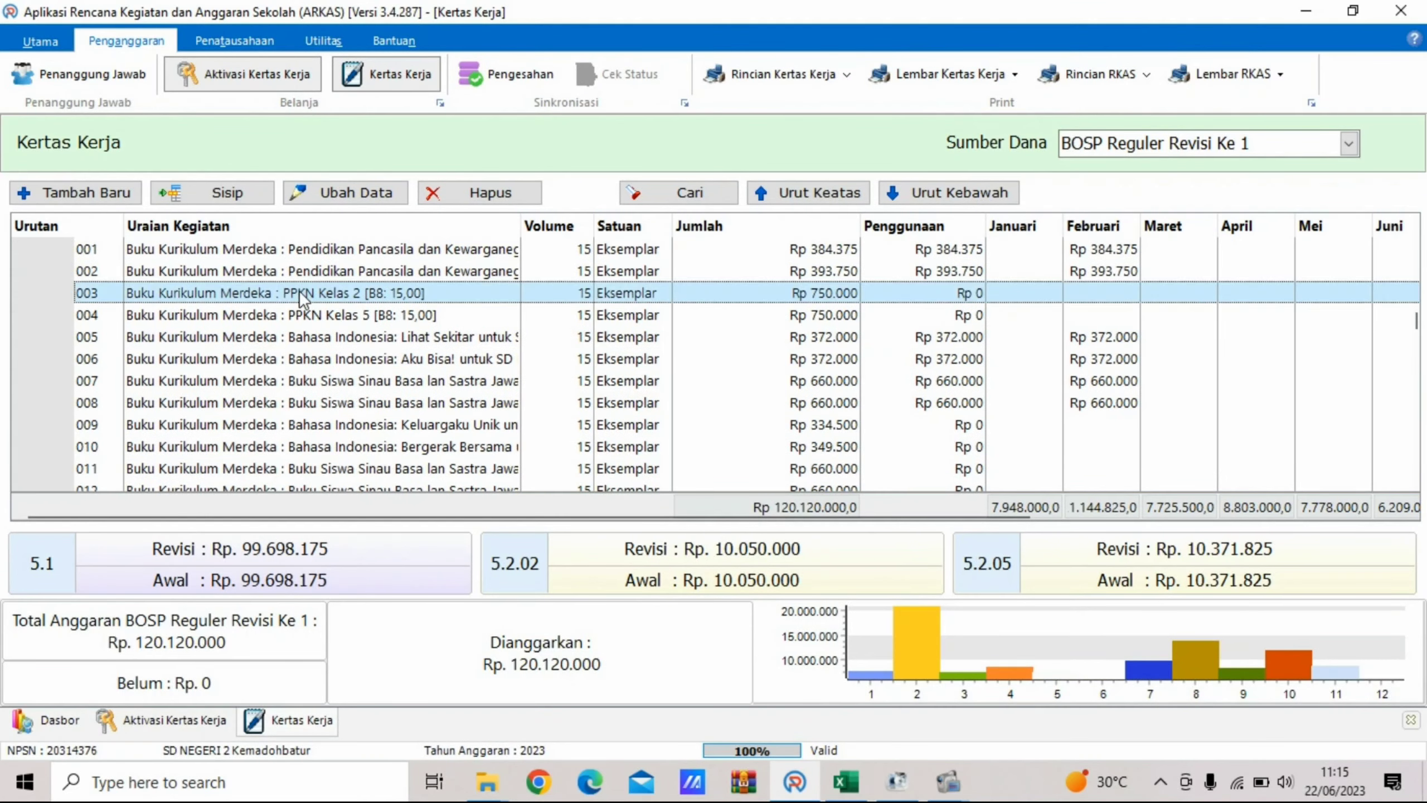
left_click(344, 196)
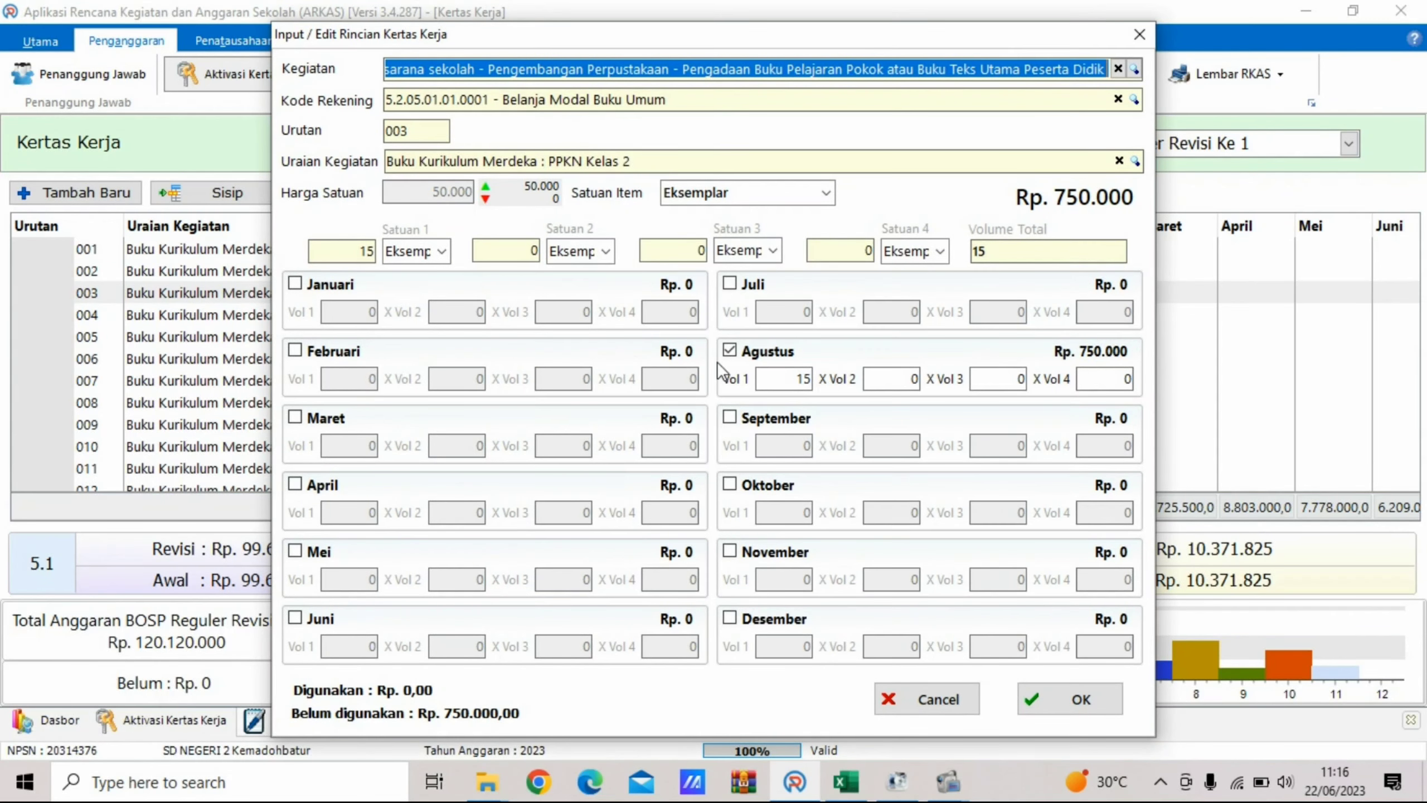
left_click(729, 350)
left_click(729, 550)
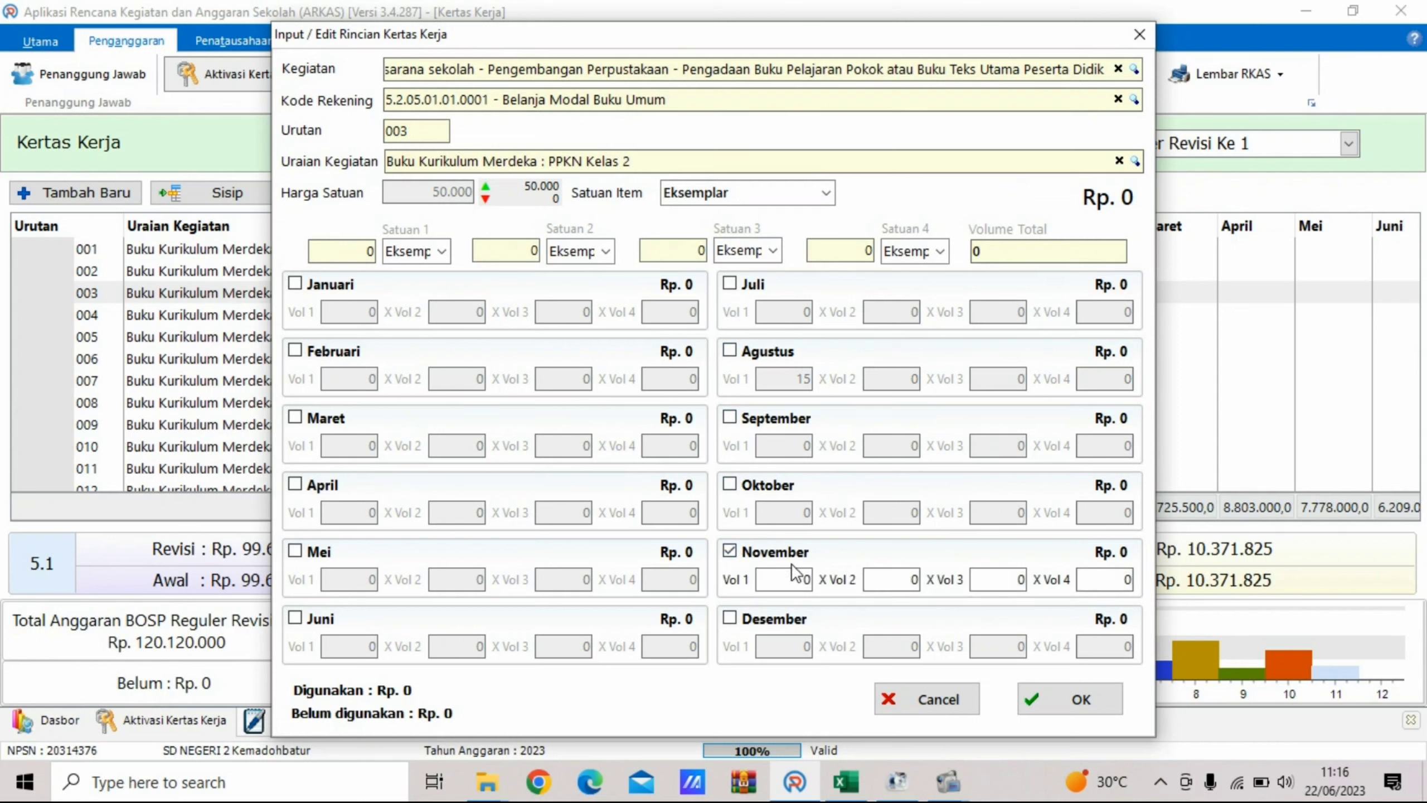
left_click(796, 569)
type("15")
left_click(875, 578)
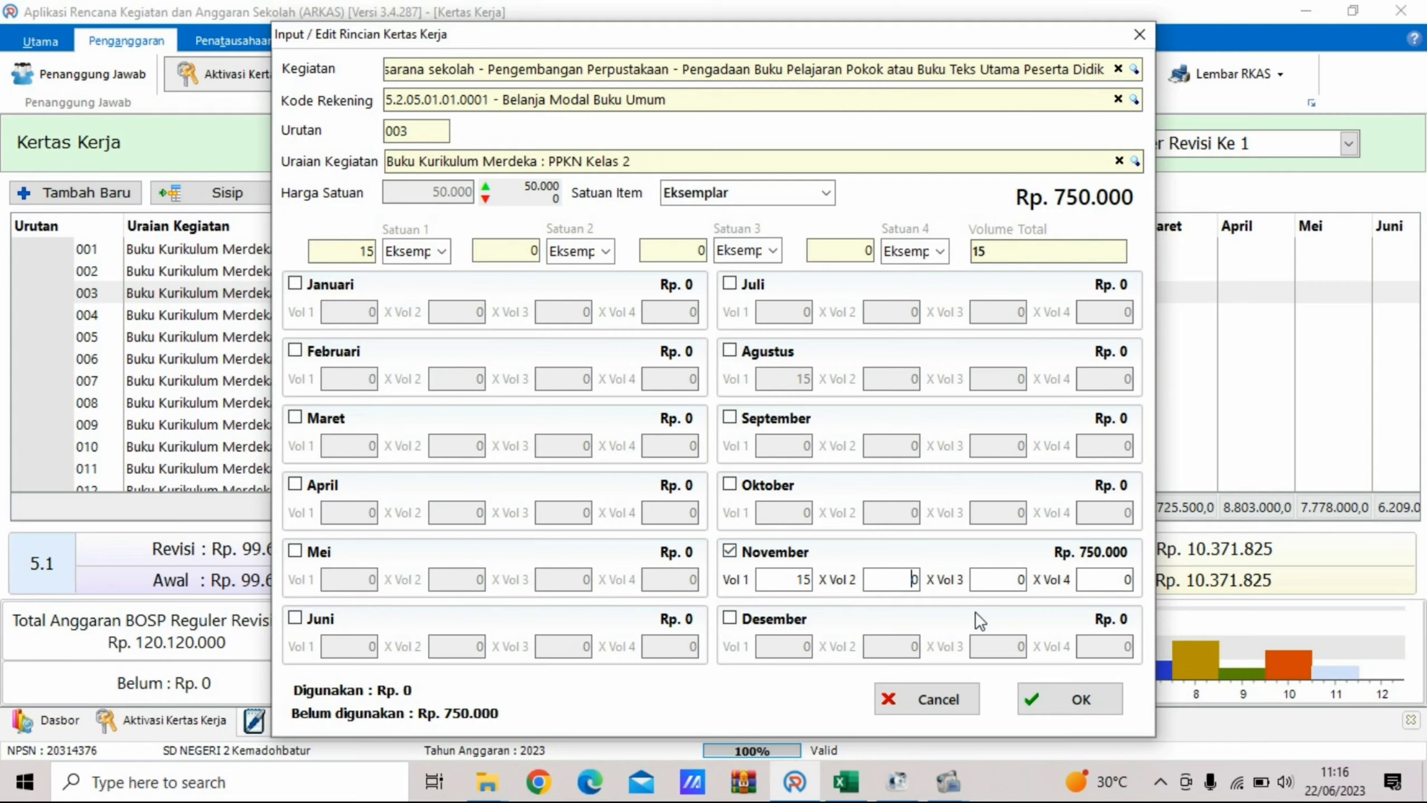
left_click(1084, 696)
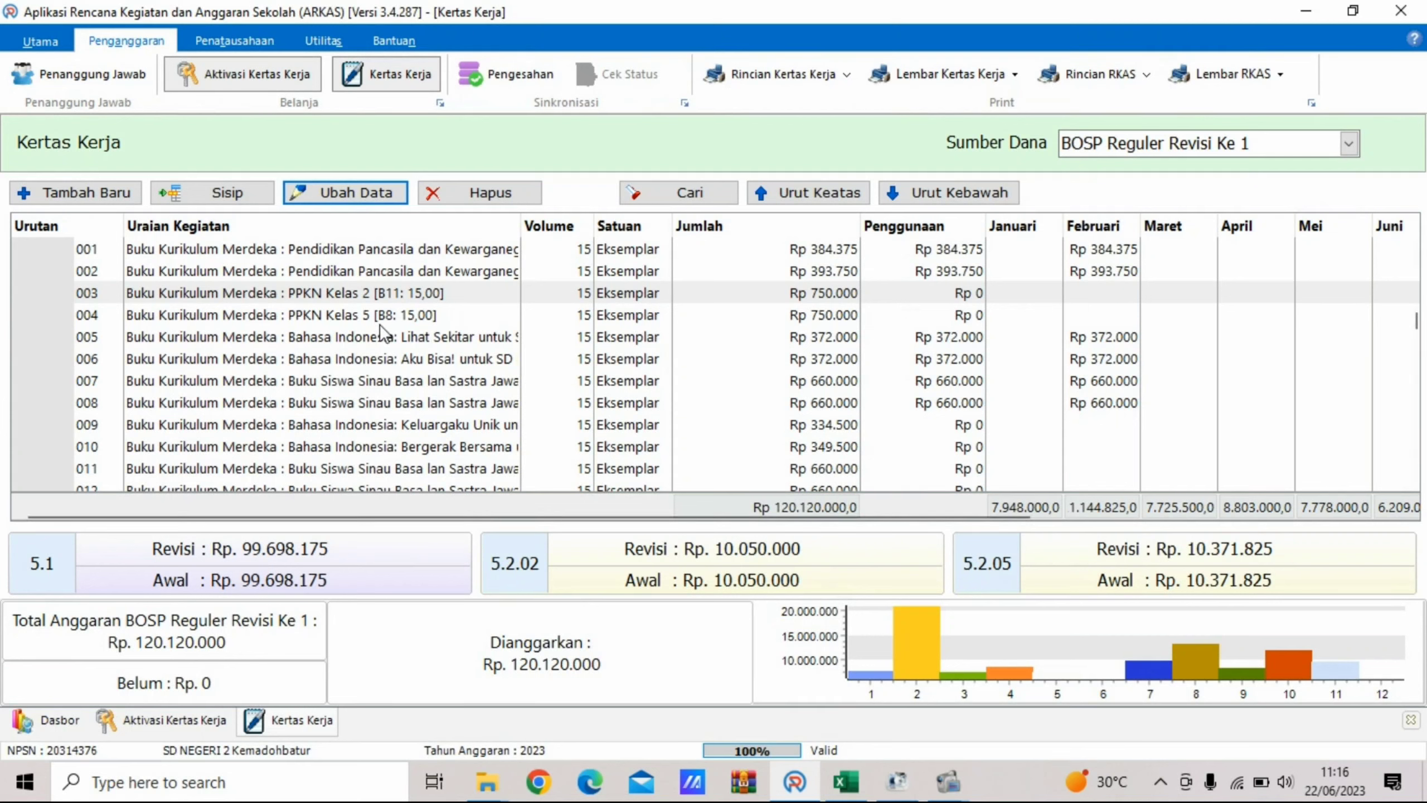
- Move item 004, PPKN Kelas 5, from Agustus to November with volume 10, and save it
left_click(347, 316)
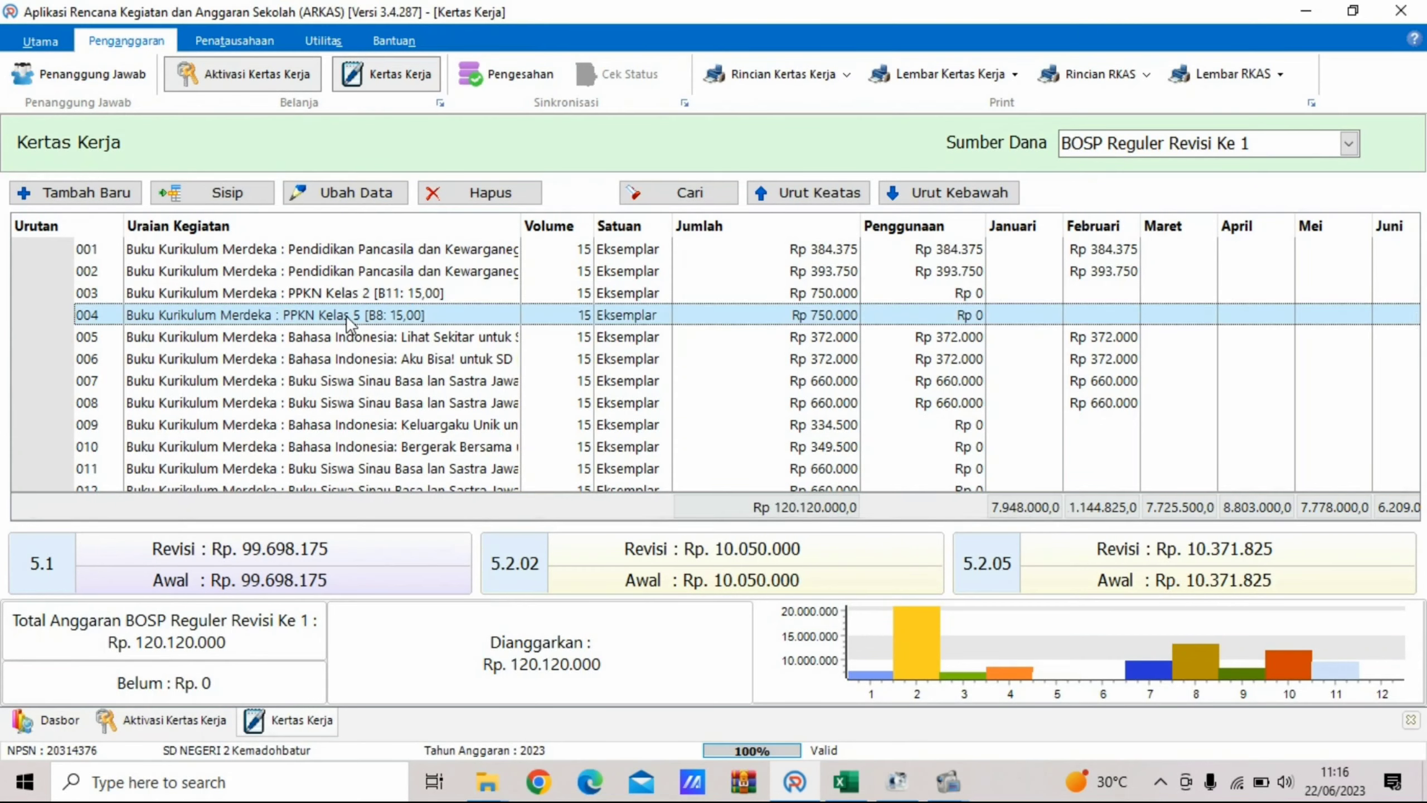
left_click(344, 197)
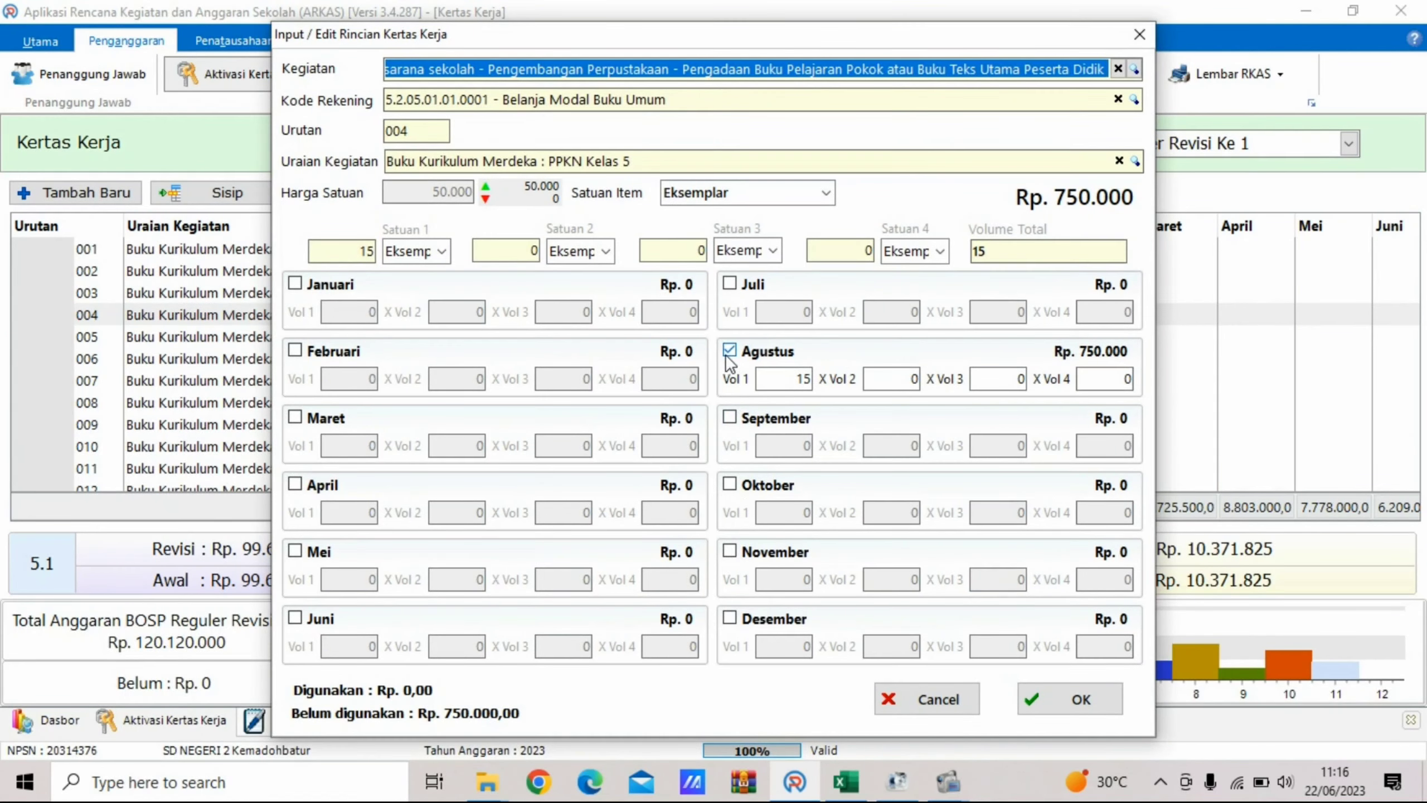
left_click(729, 351)
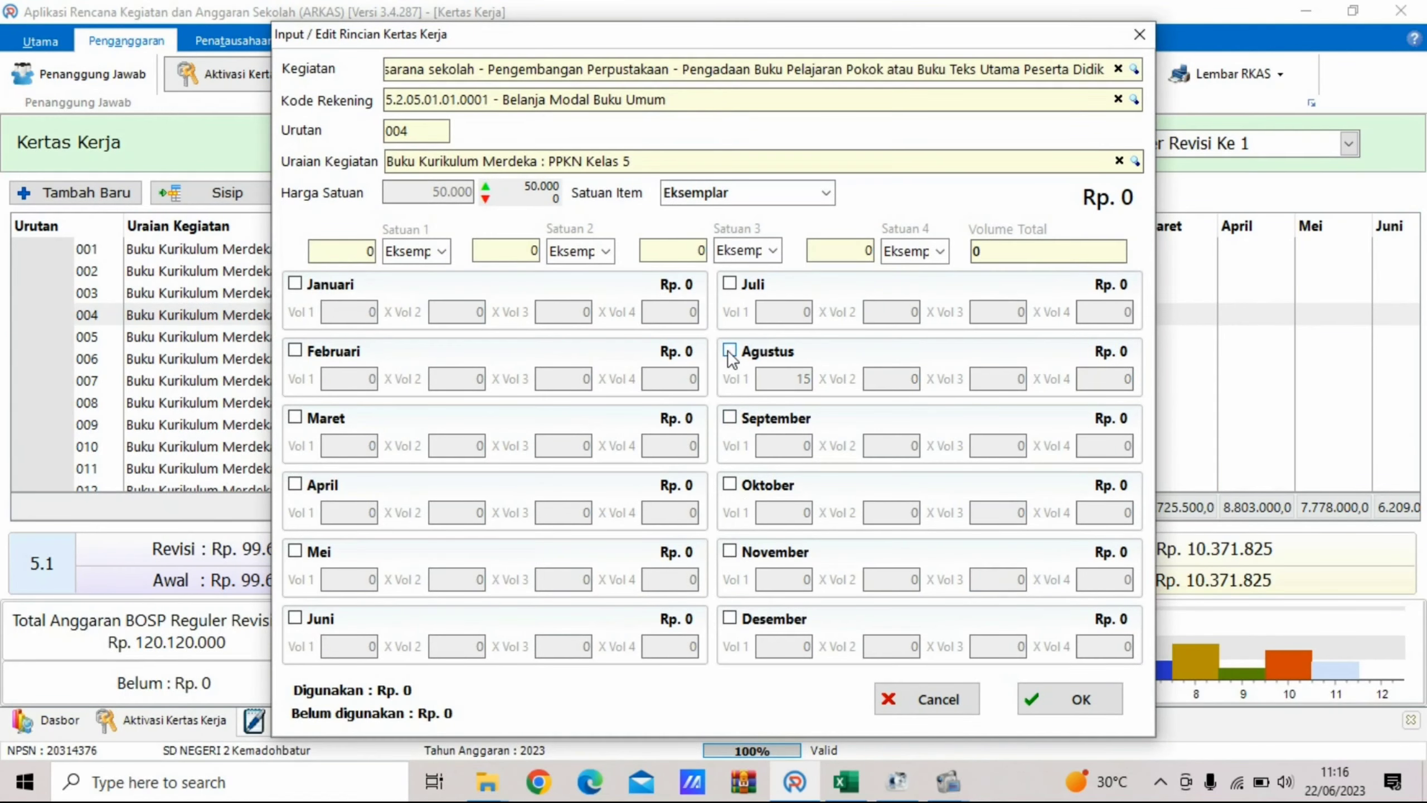
left_click(729, 551)
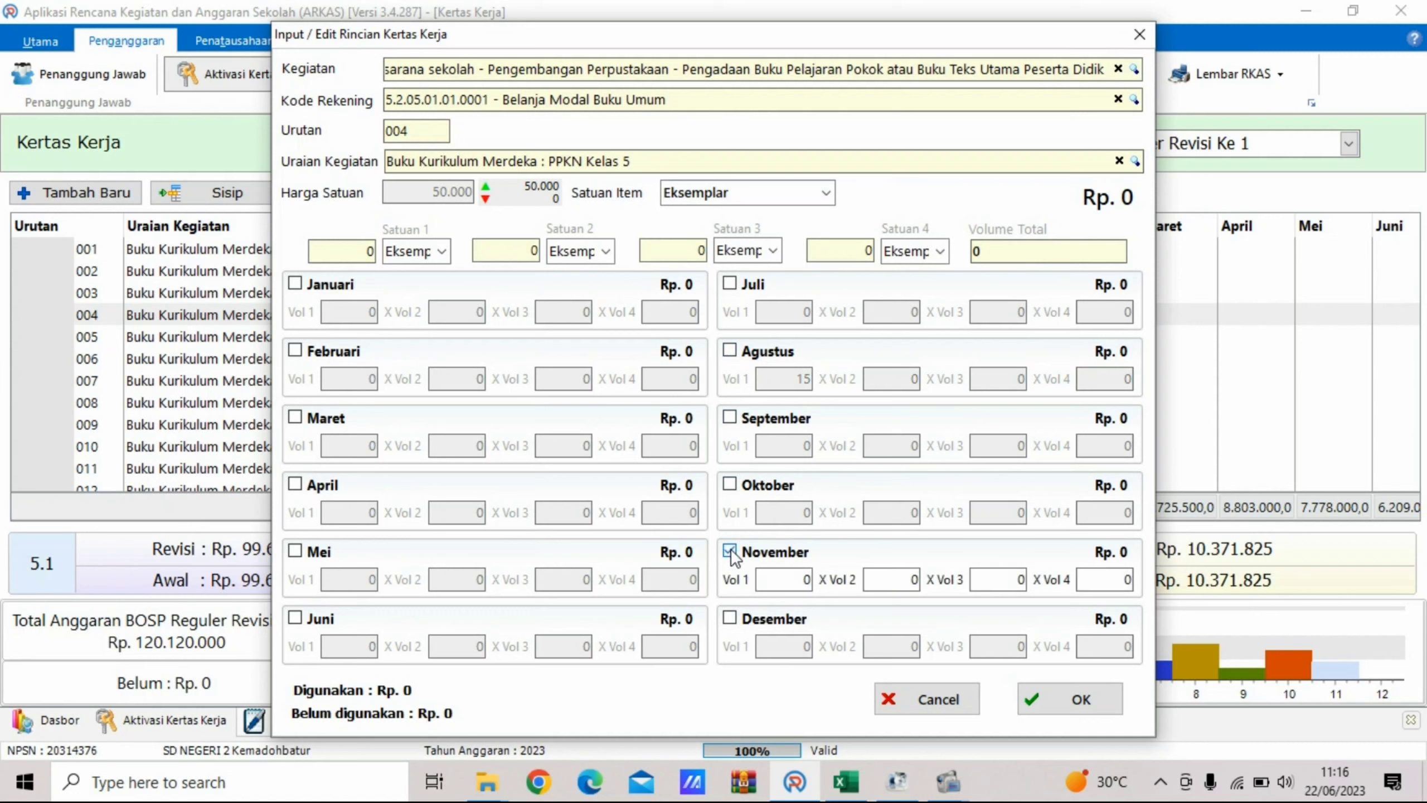
double_click(787, 582)
type("15")
key("BackSpace")
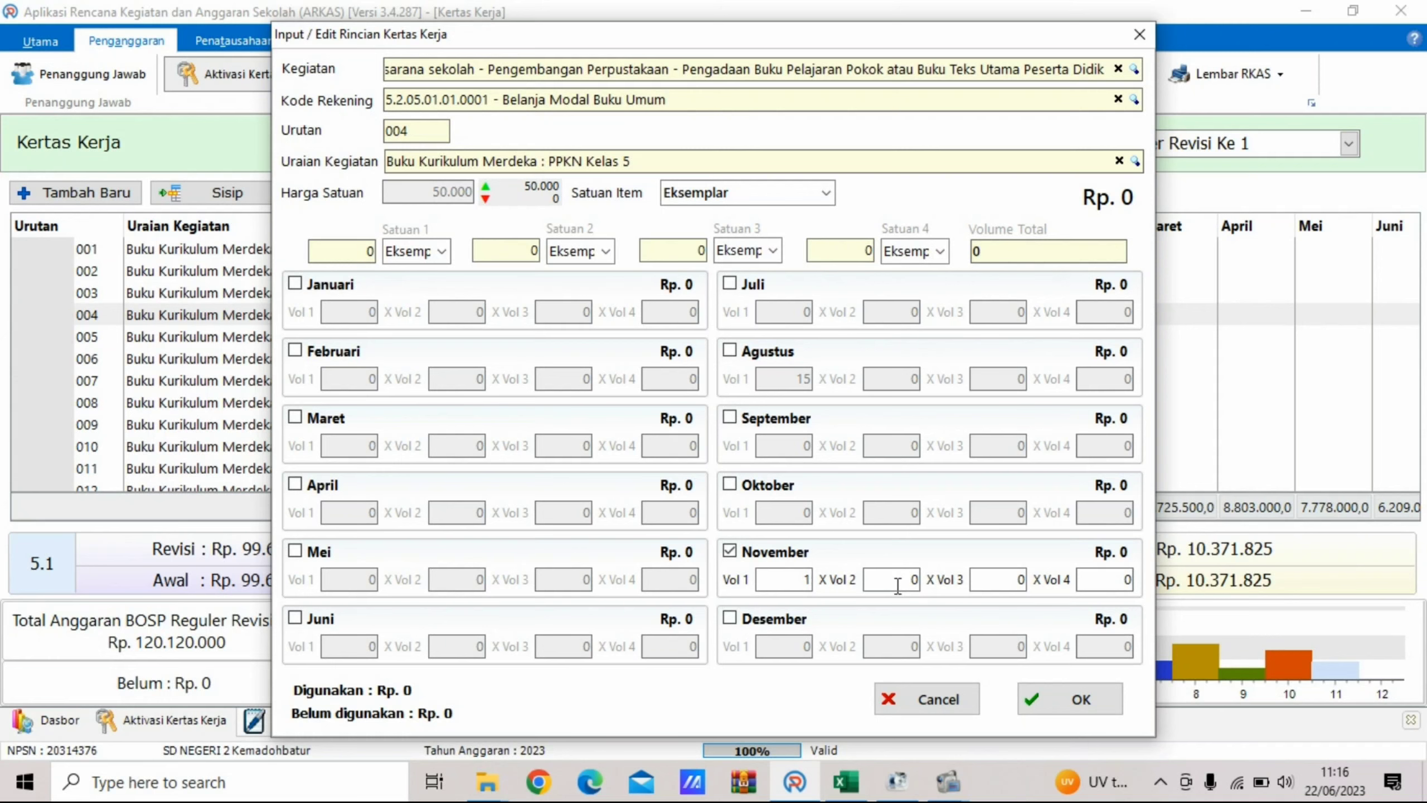
type("0")
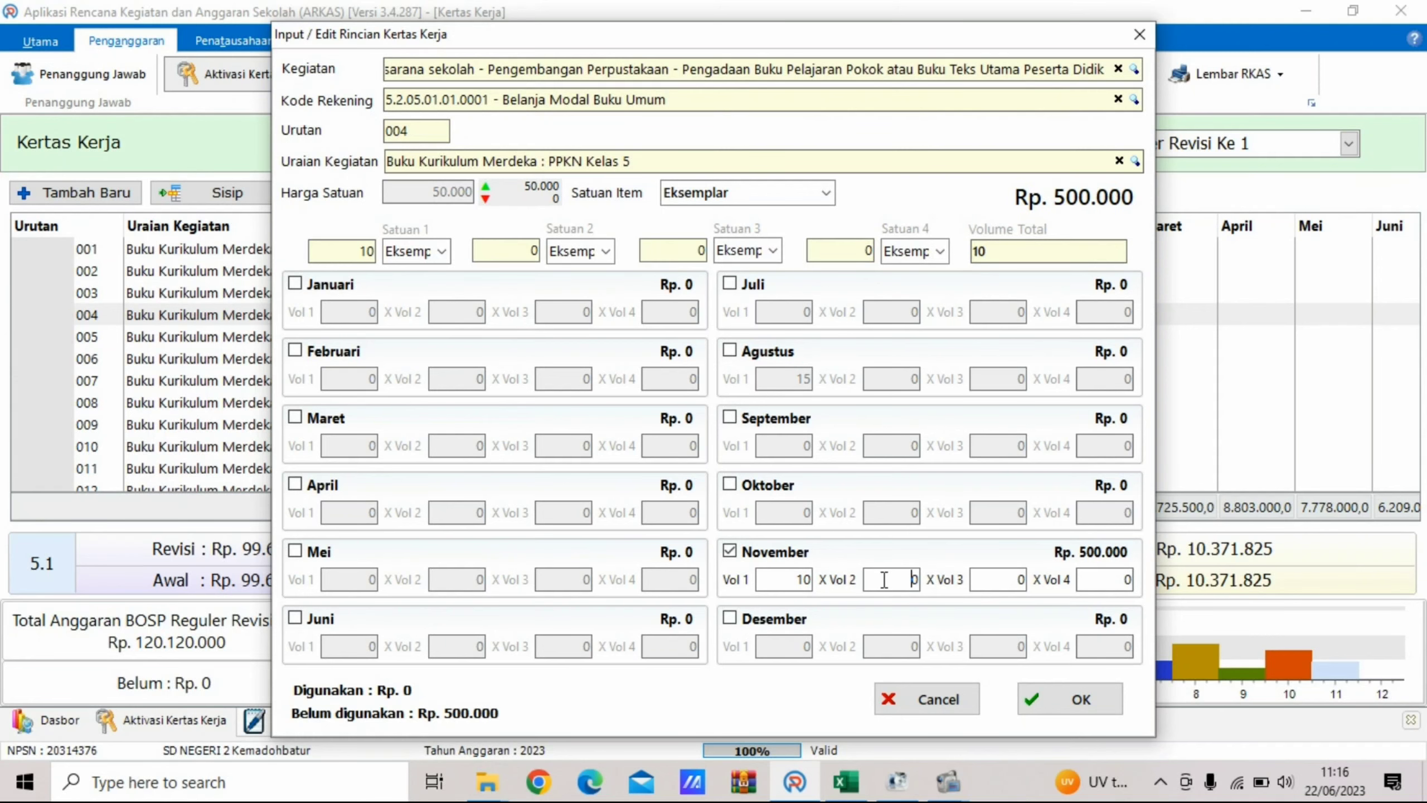
left_click(1058, 699)
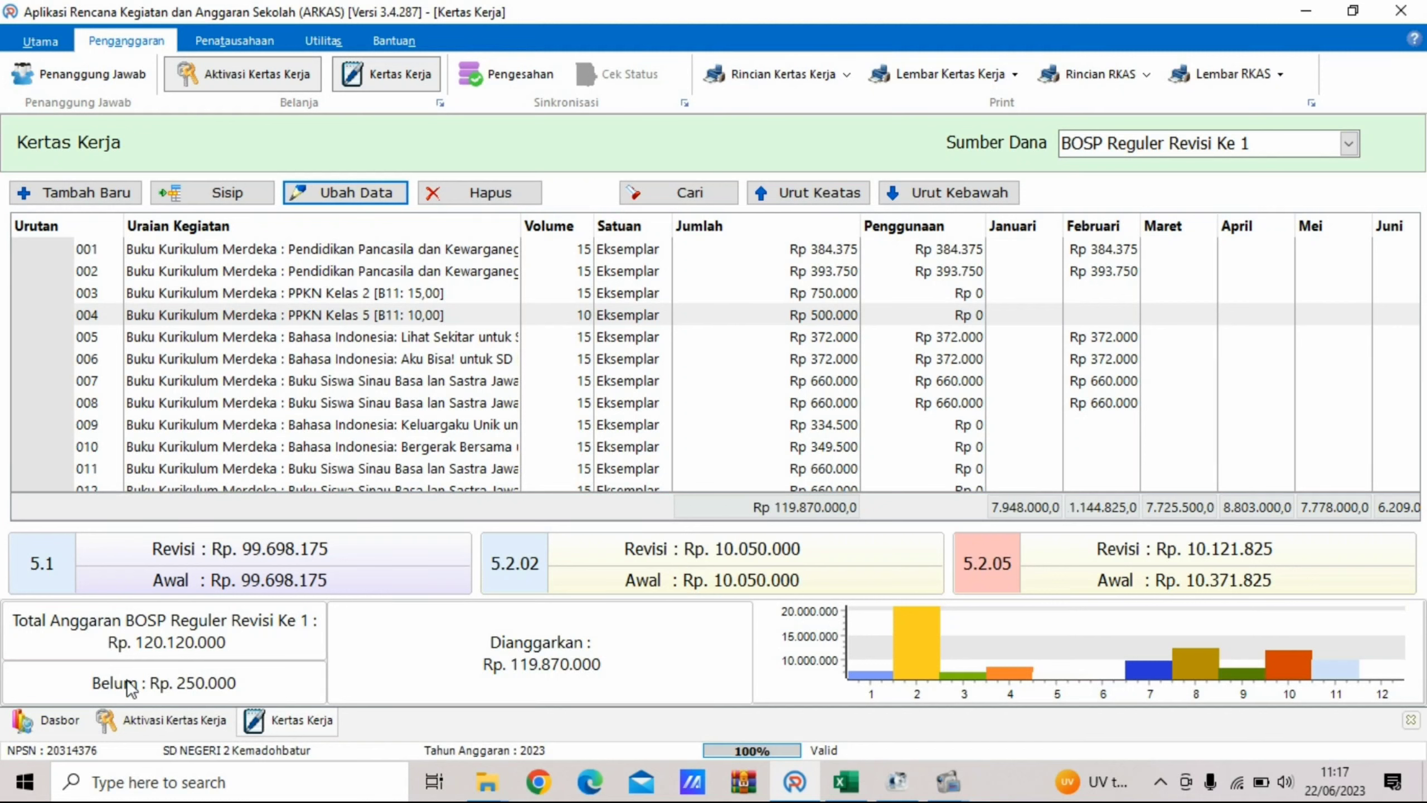
- Set the November volume of item 004, PPKN Kelas 5, to 15 and save it
left_click(208, 314)
left_click(343, 197)
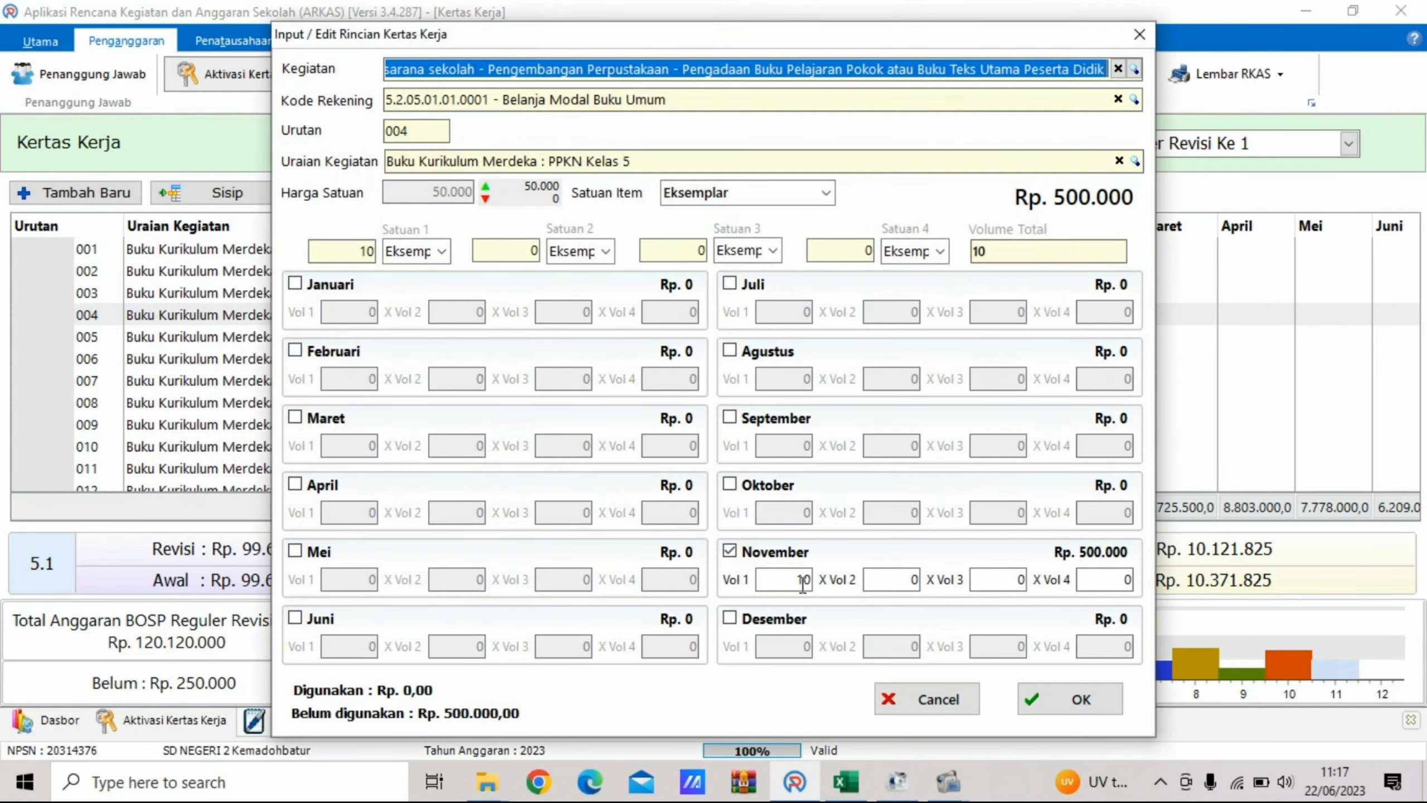
left_click(802, 585)
key("BackSpace")
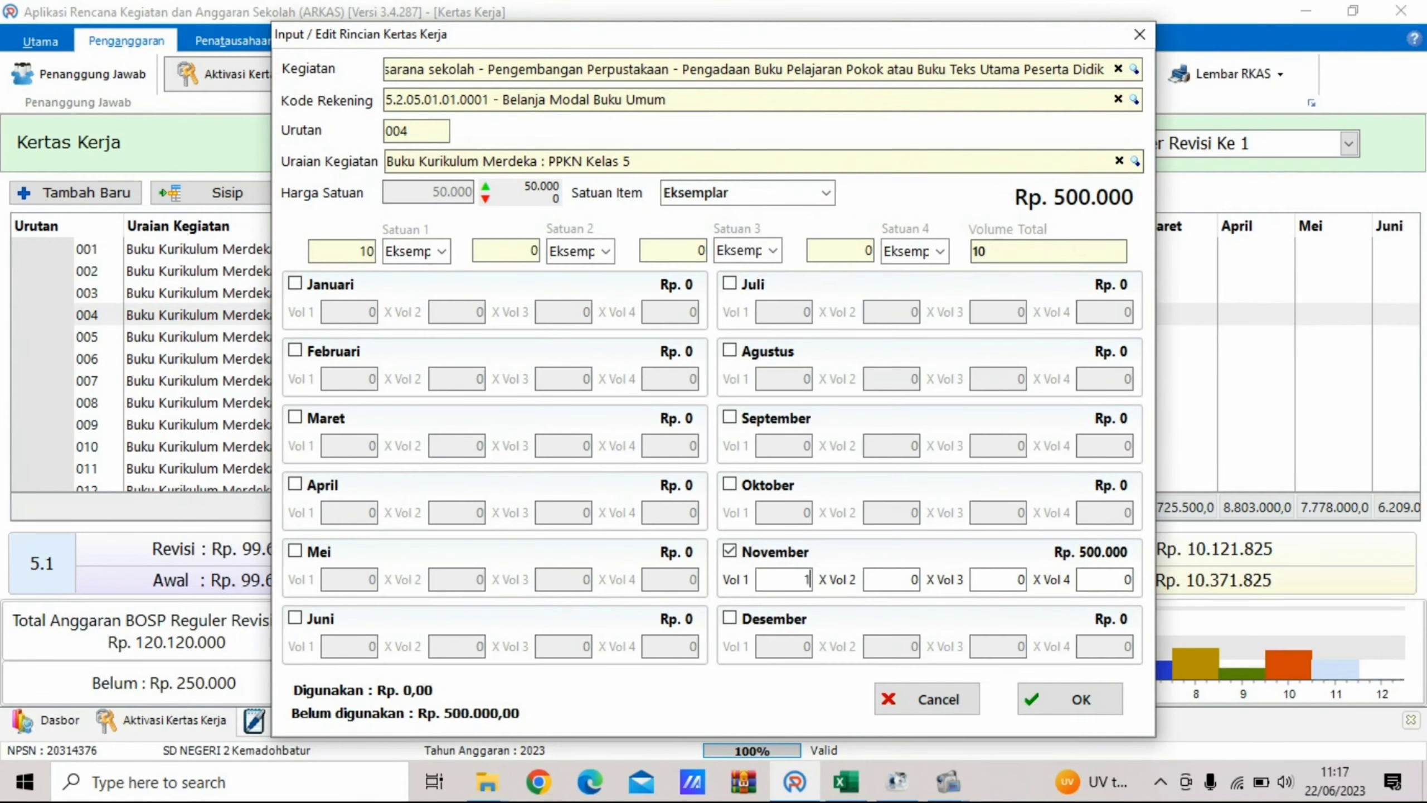
type("5")
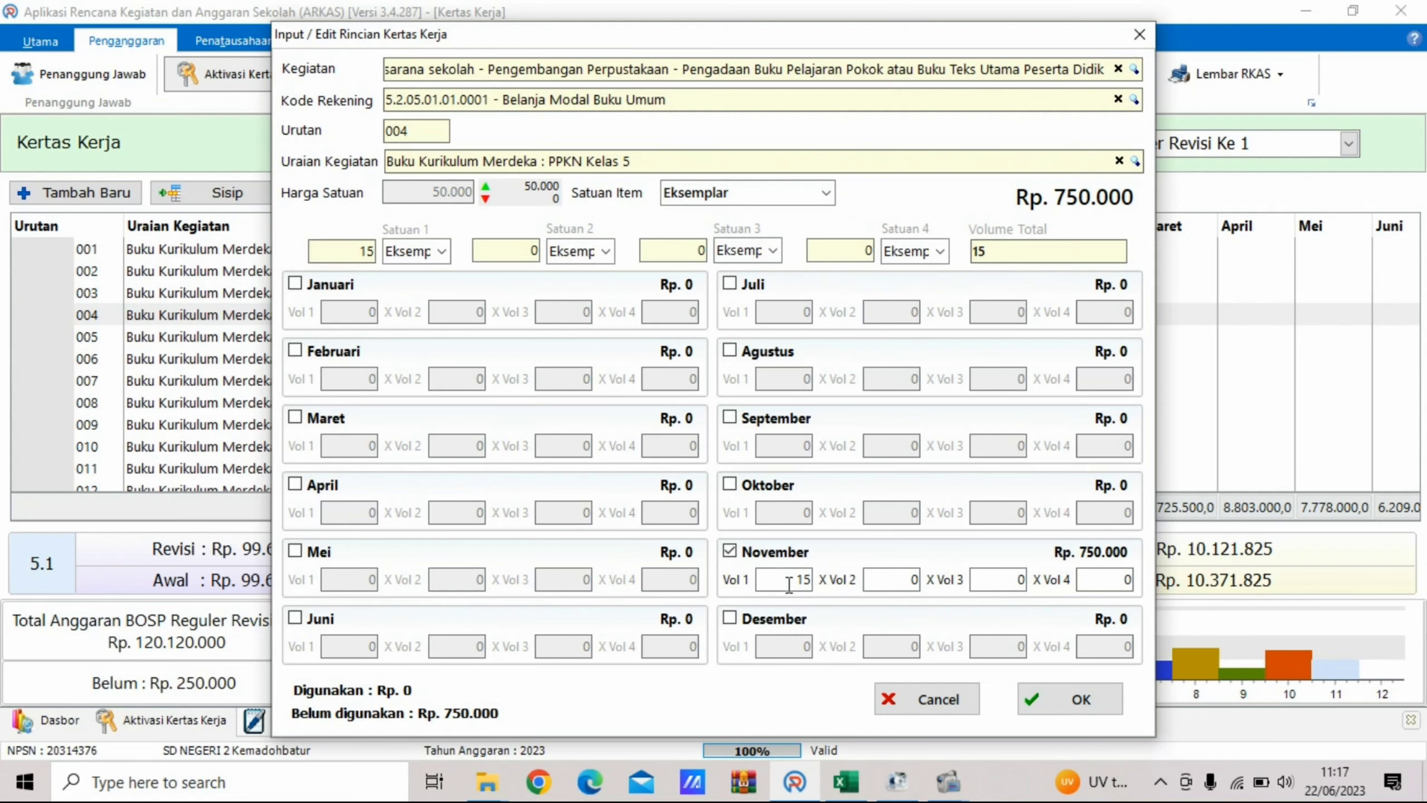
left_click(1039, 697)
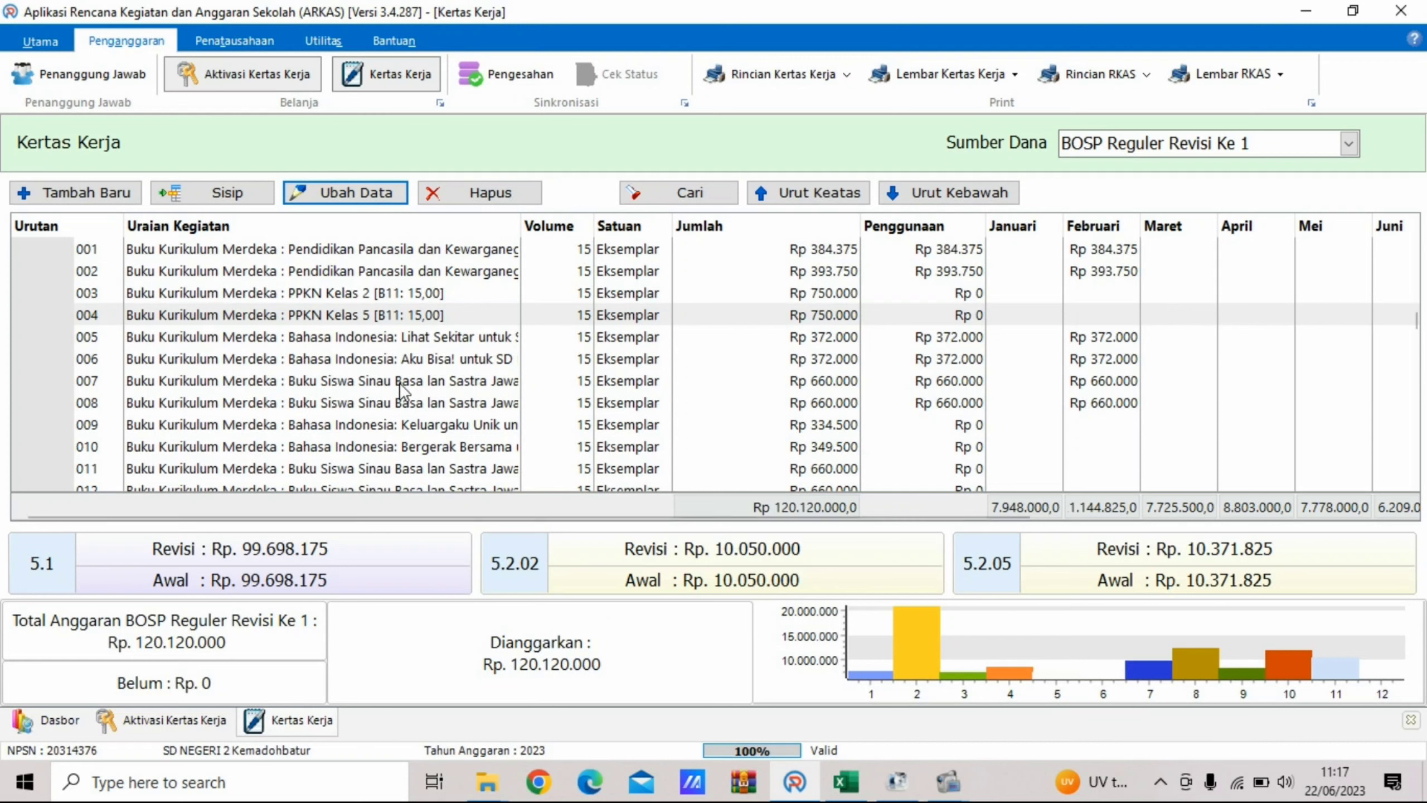
- Open item 009, Bahasa Indonesia: Keluargaku Unik, for editing
left_click(359, 425)
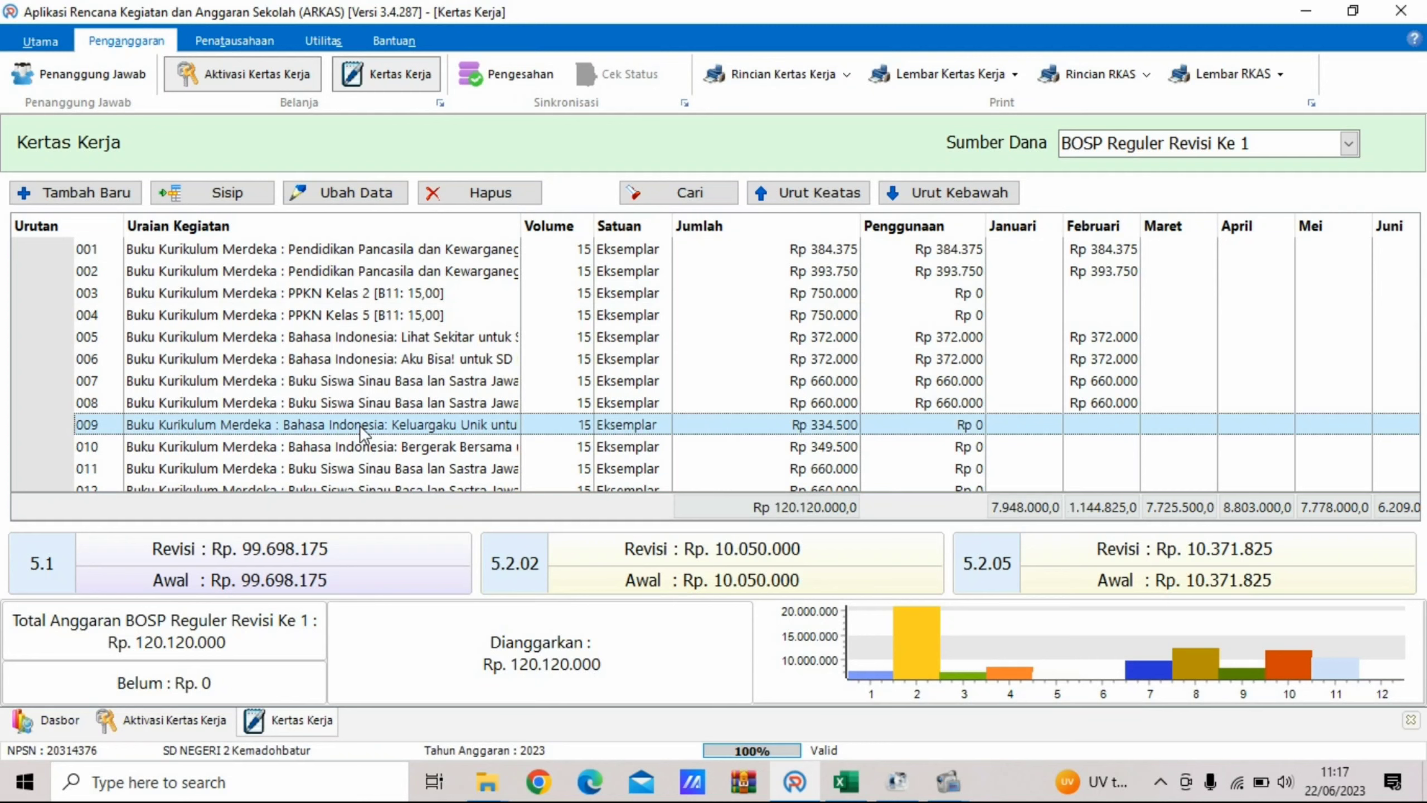
left_click(360, 201)
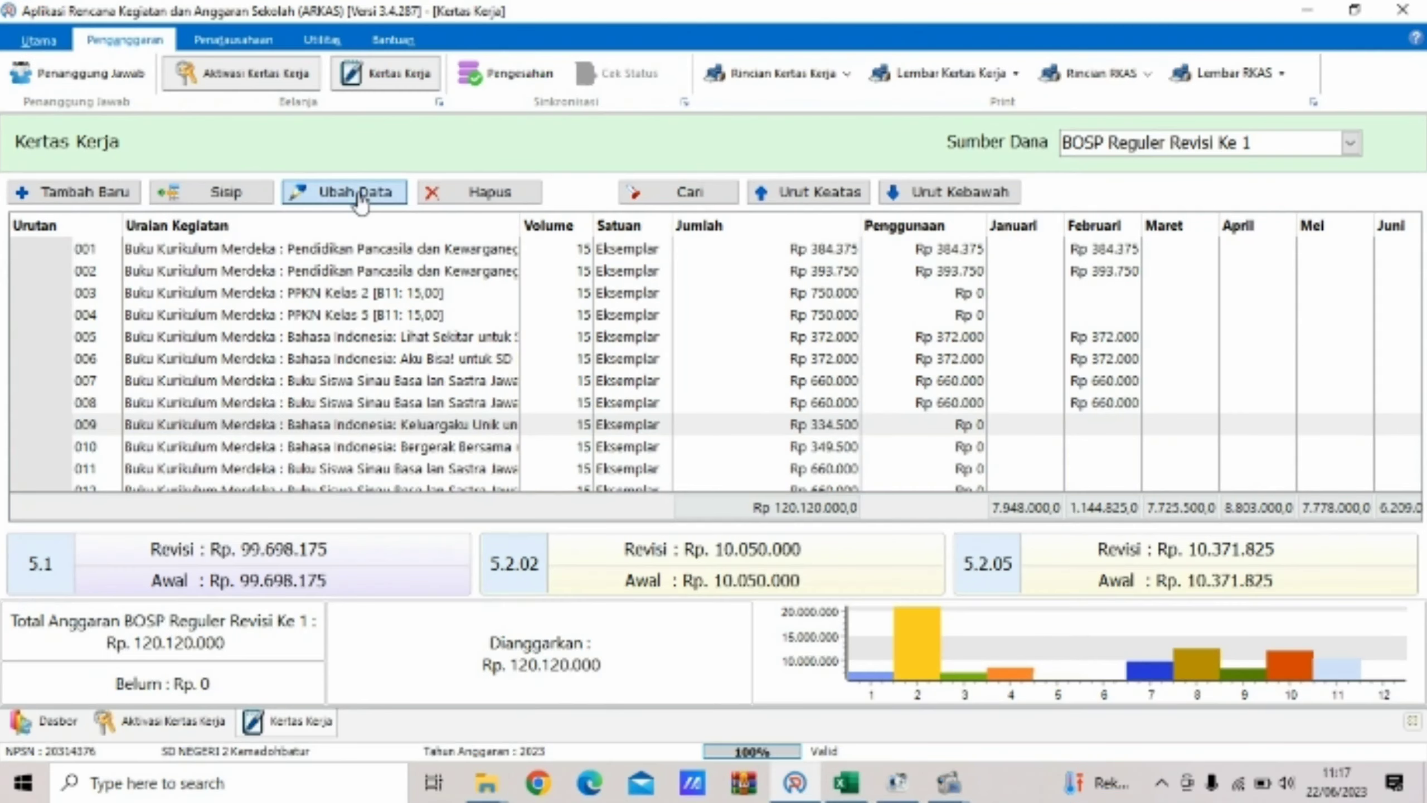